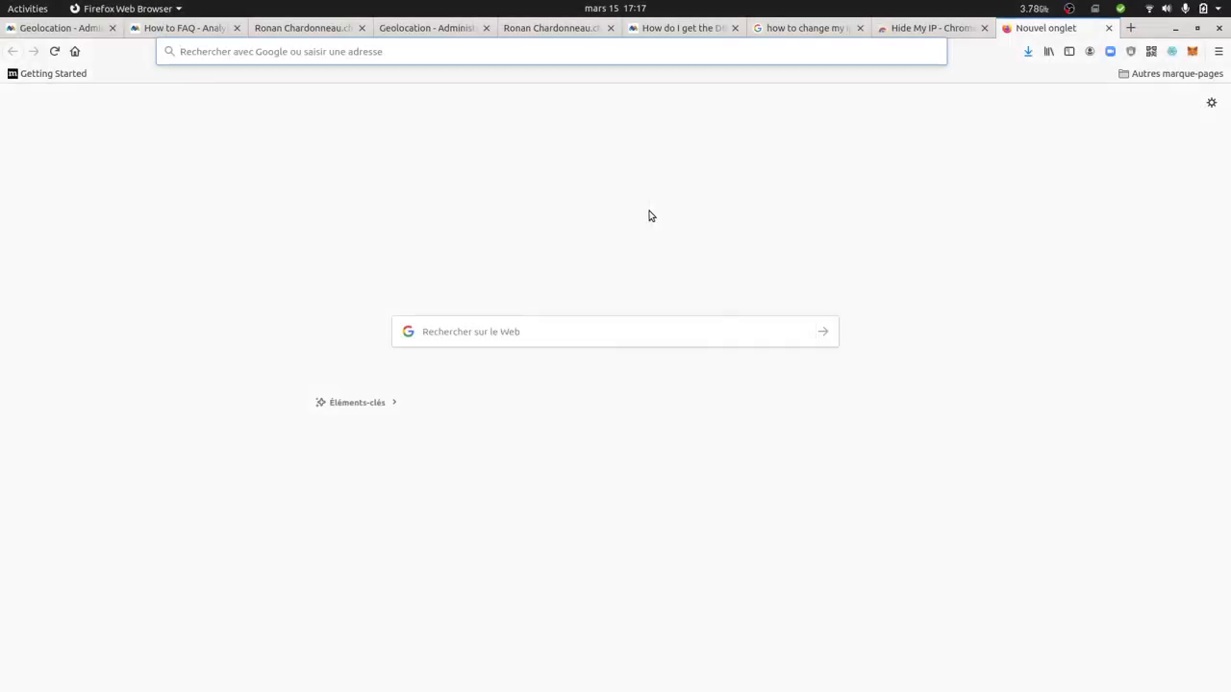
Review the geolocation database FAQ and the default location provider's description in the Matomo Geolocation settings.
left_click(689, 36)
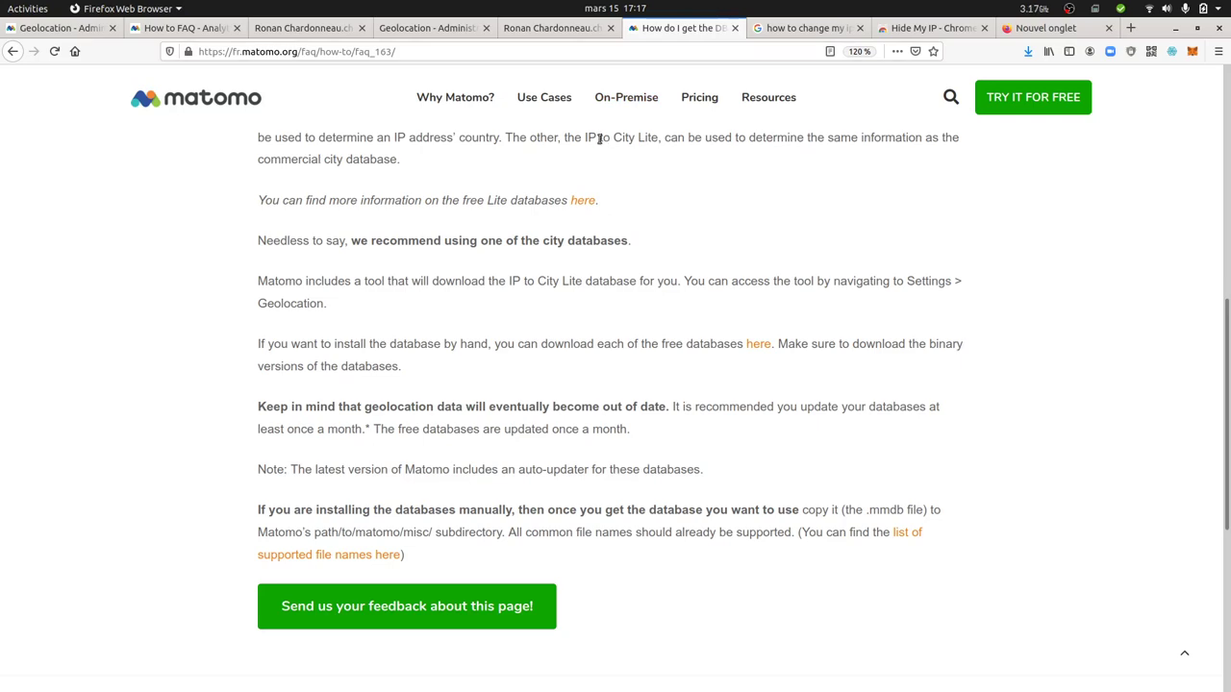
left_click(556, 30)
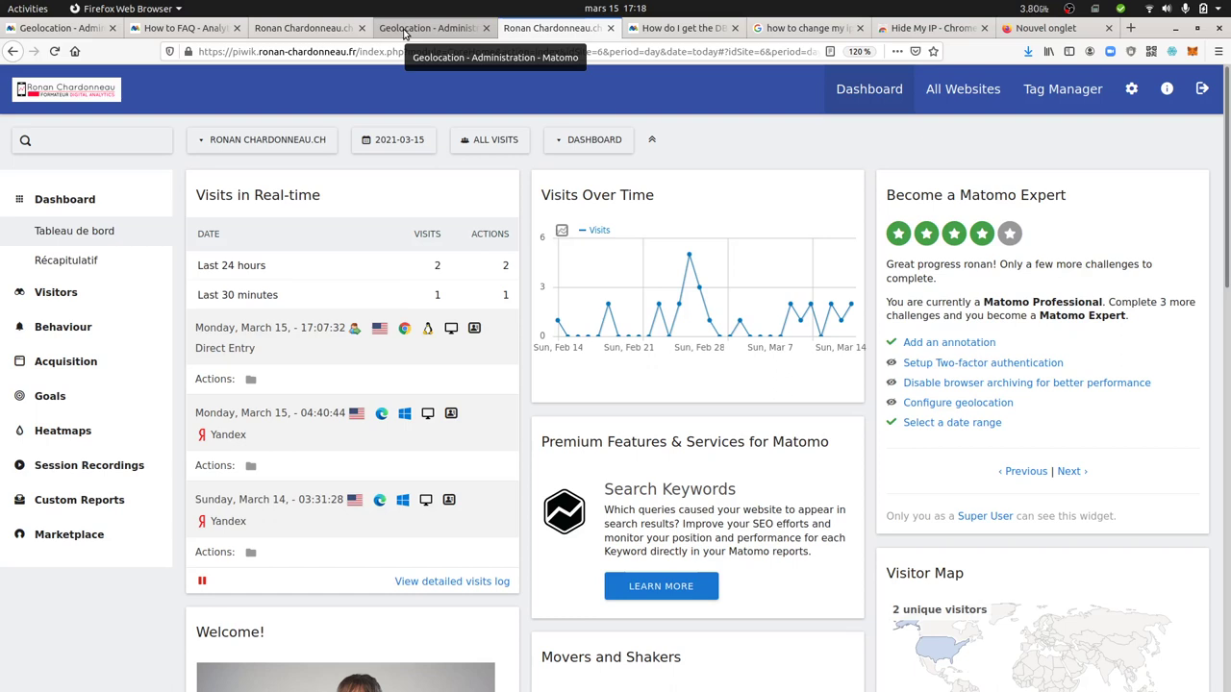
left_click(404, 34)
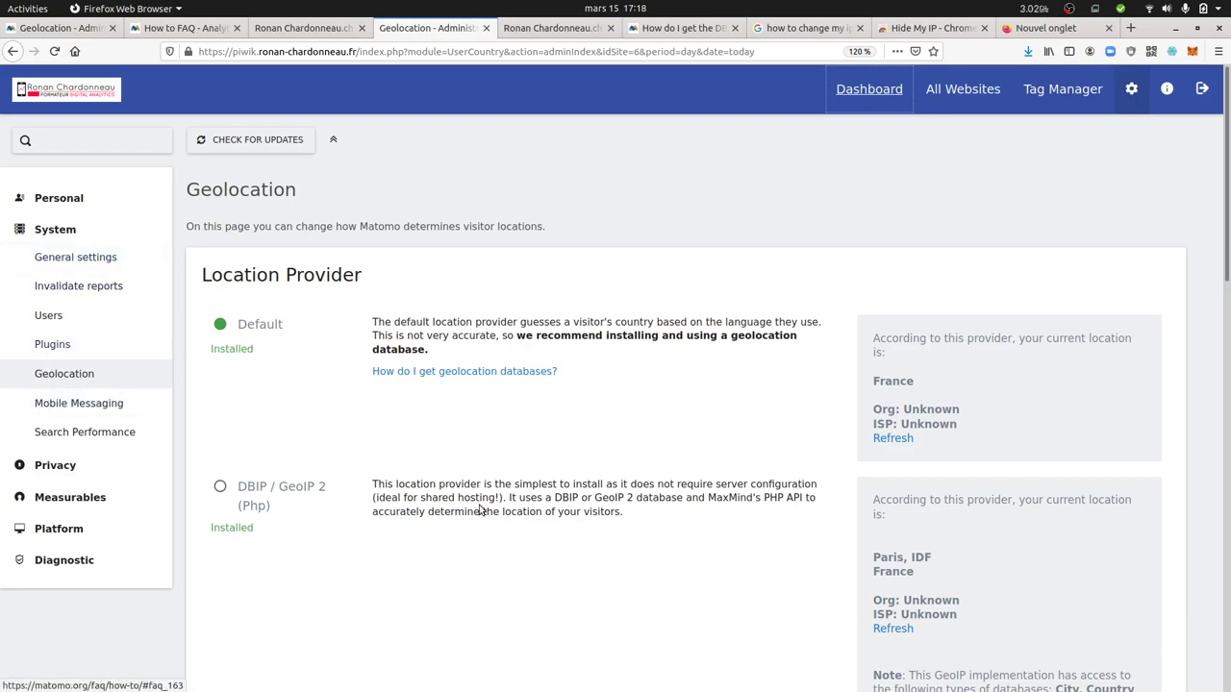
scroll(643, 494, "down", 5)
scroll(644, 490, "down", 4)
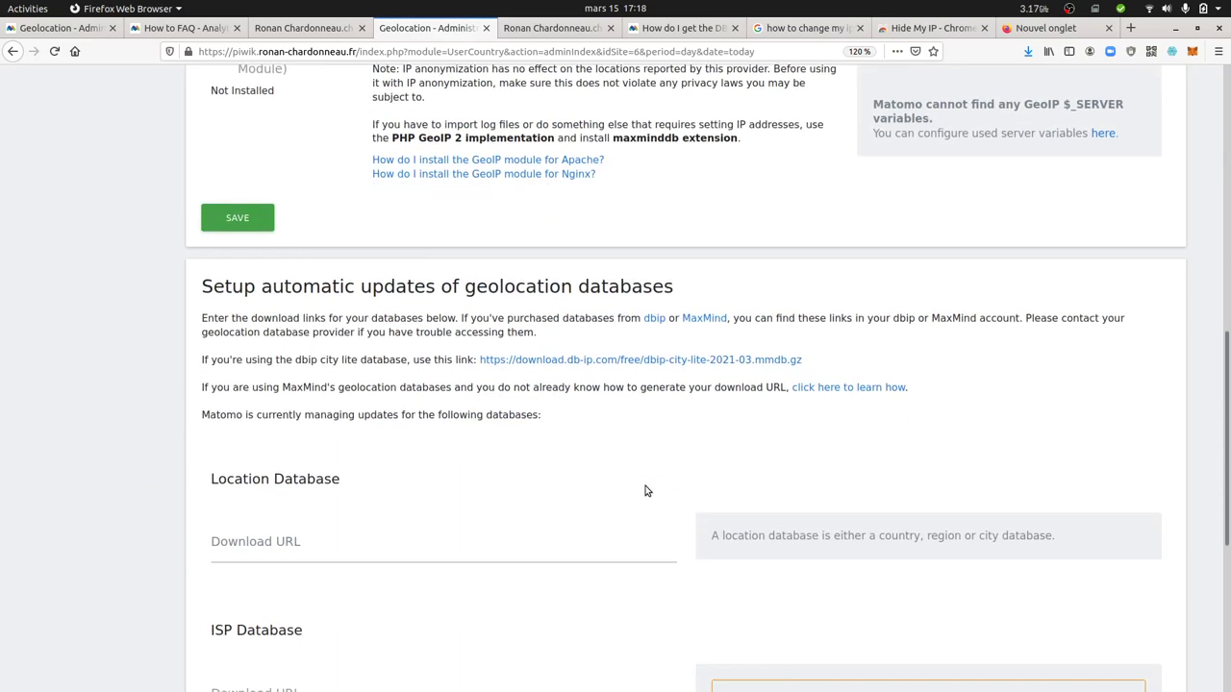
scroll(646, 486, "up", 8)
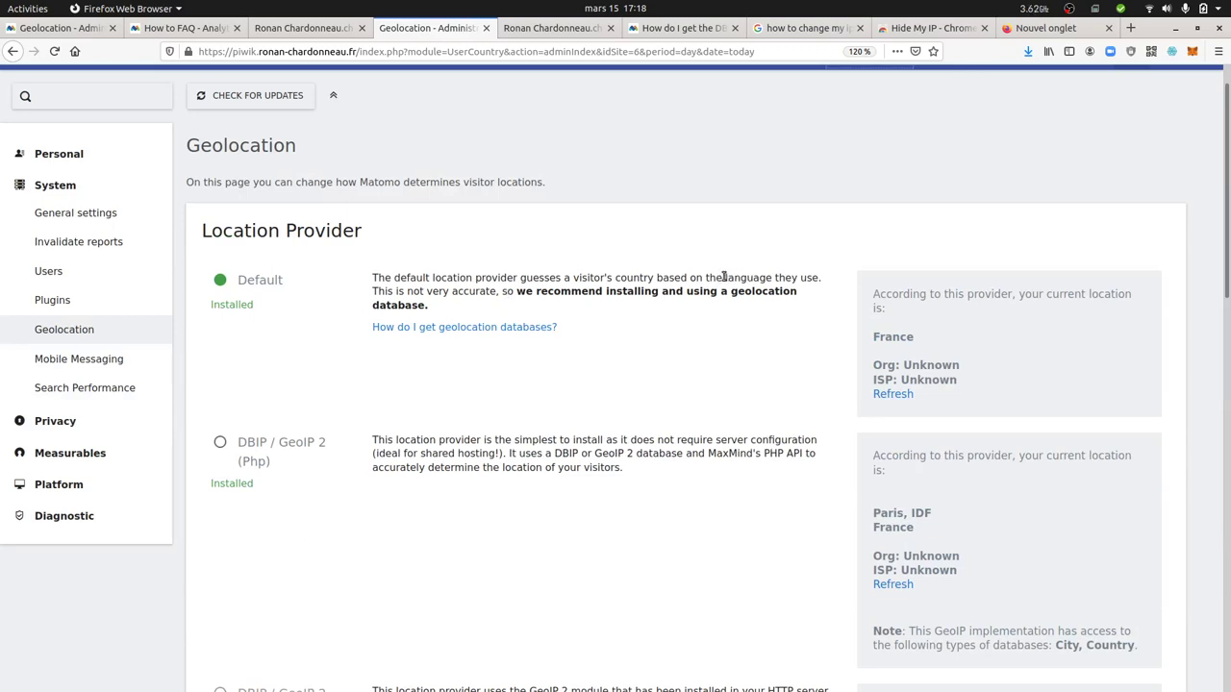
left_click_drag(723, 277, 775, 289)
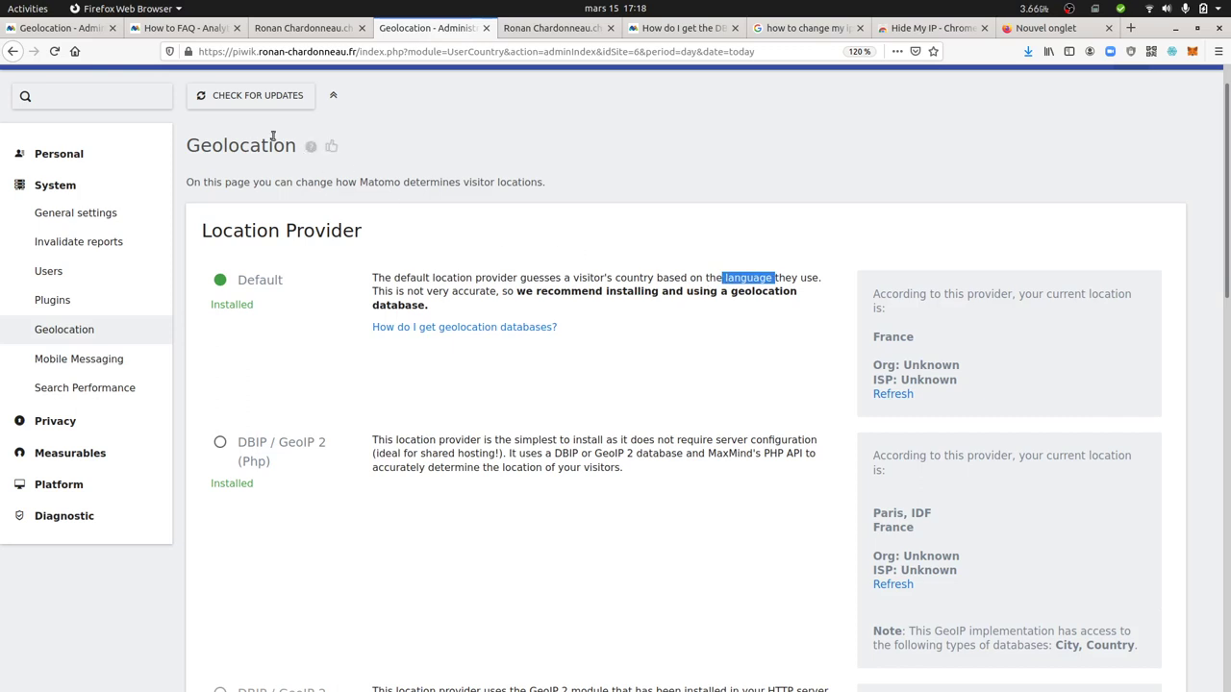
Examine the IP address and country of the most recent visit in the visits log.
left_click(306, 31)
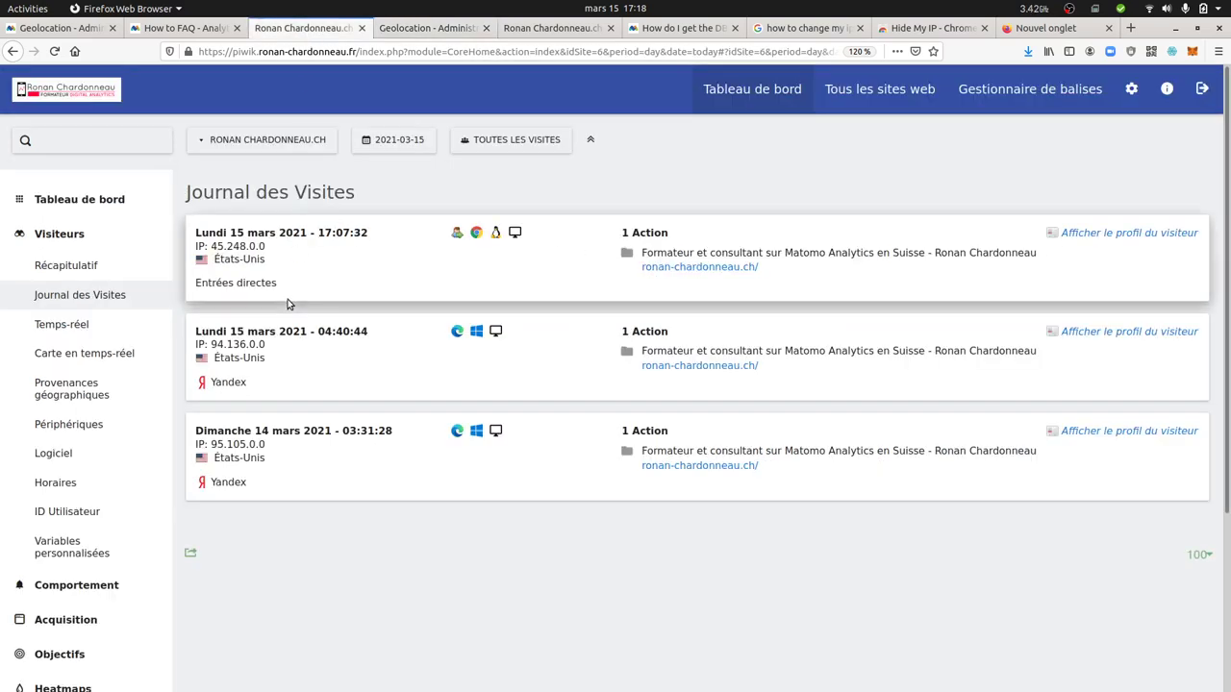
mouse_move(219, 247)
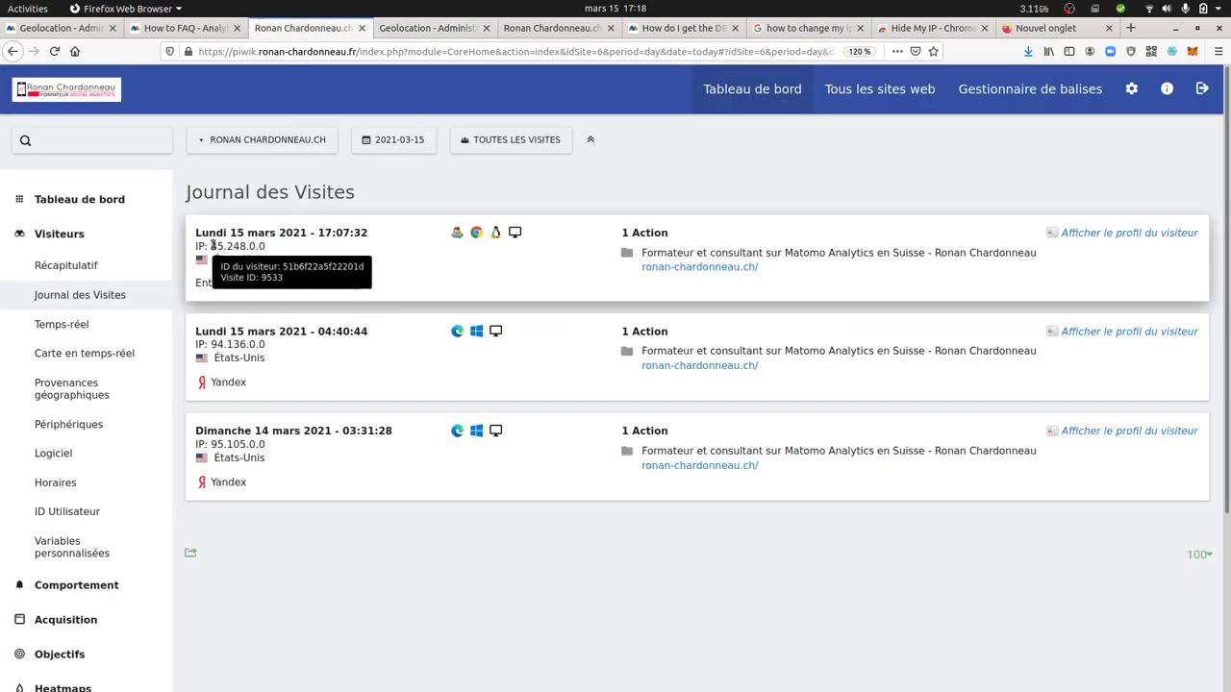
left_click_drag(211, 246, 286, 242)
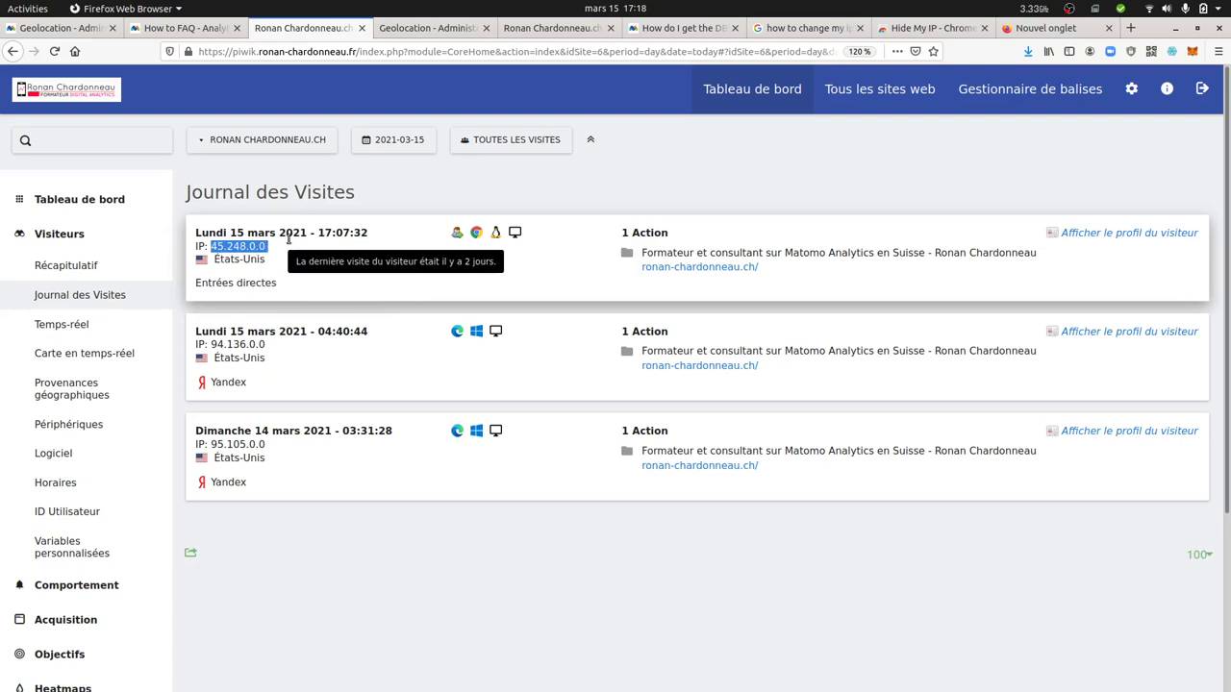
double_click(240, 258)
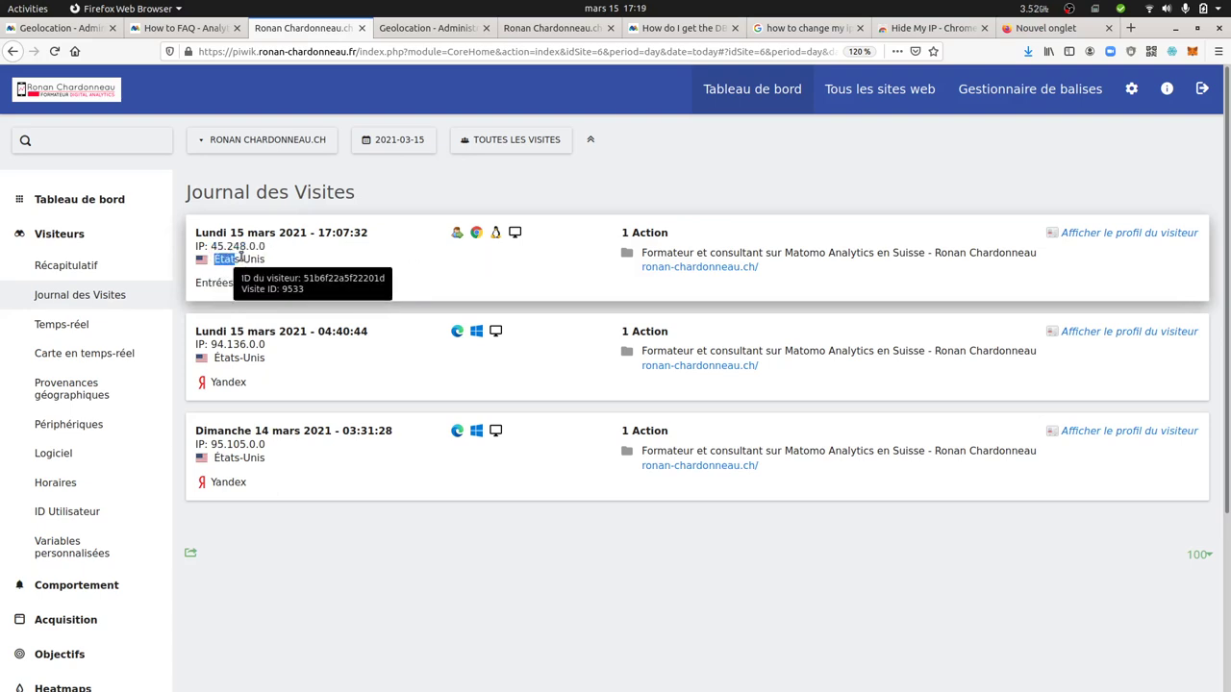
left_click_drag(241, 258, 260, 259)
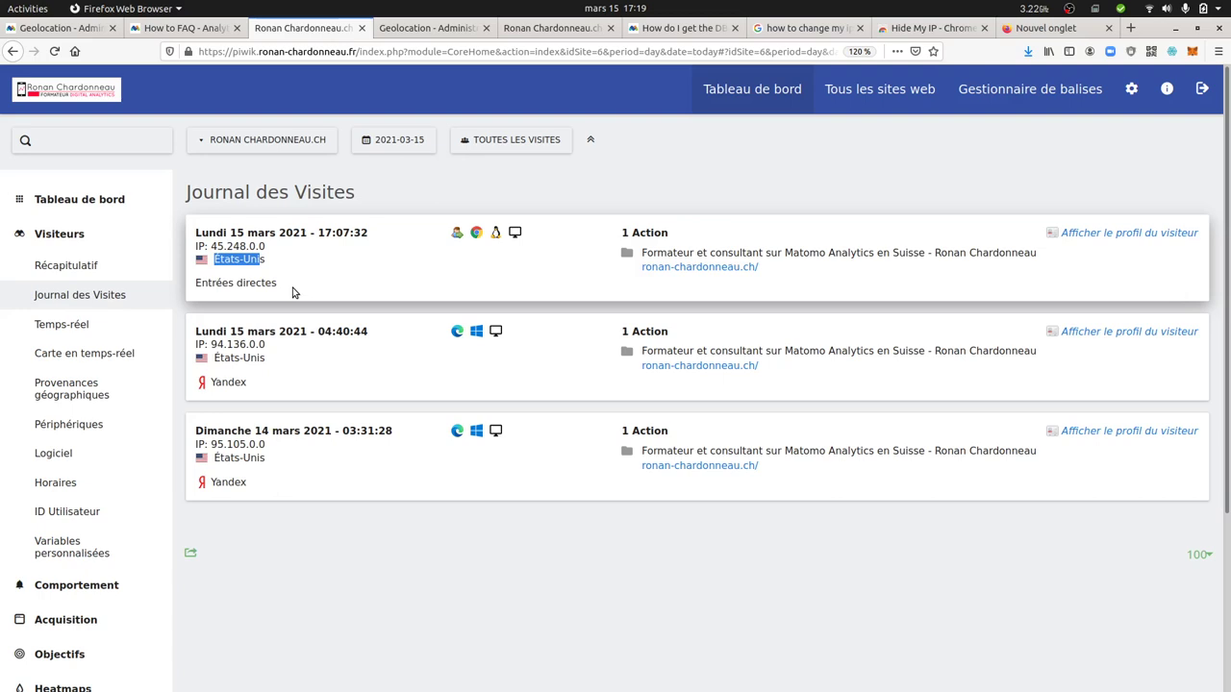
Set the location provider to DBIP / GeoIP 2 (Php) and save the geolocation settings.
left_click(429, 28)
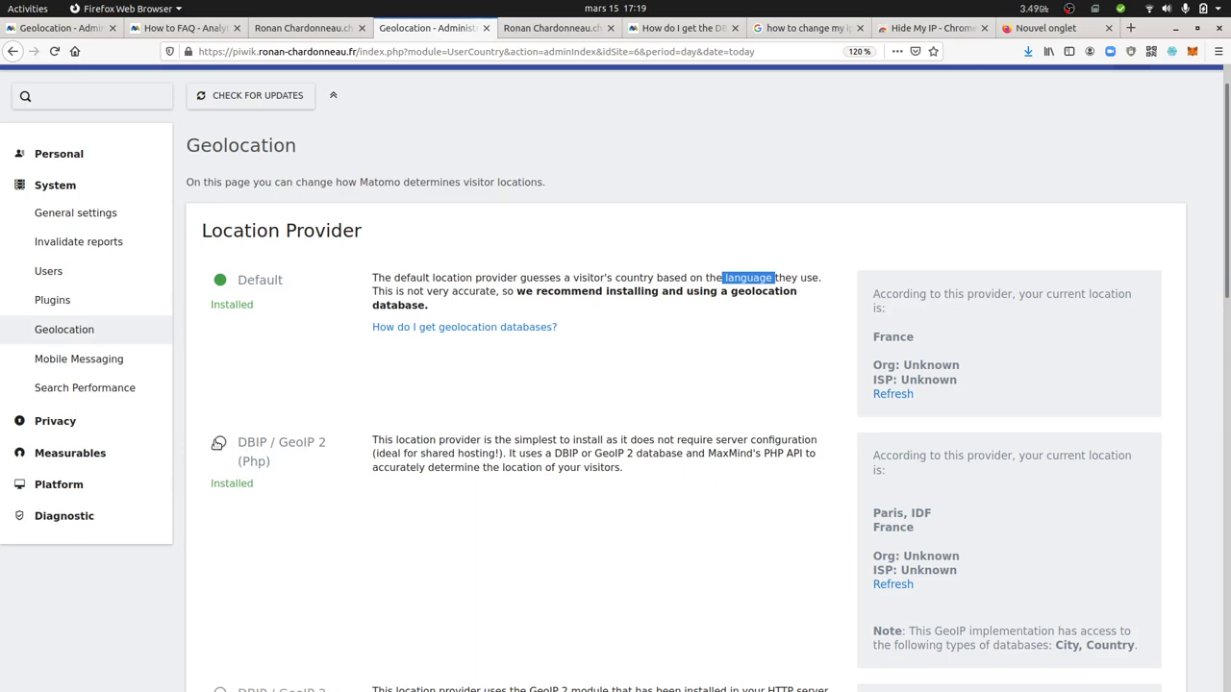
left_click(222, 443)
scroll(231, 452, "down", 6)
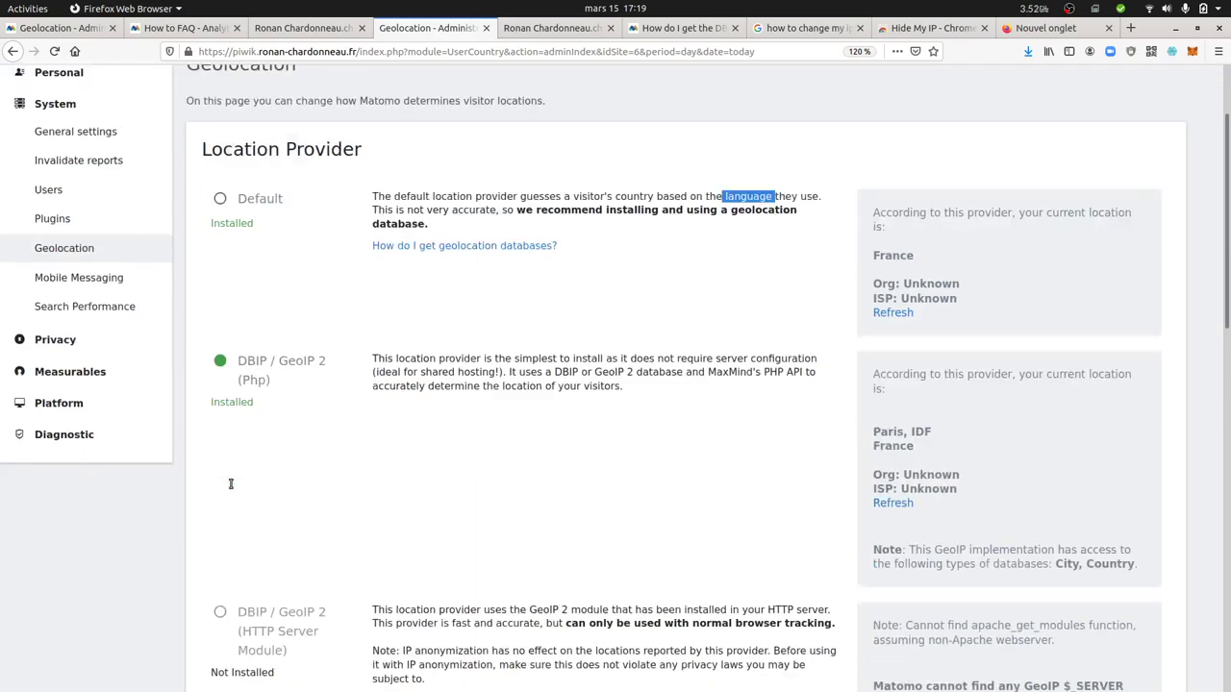
left_click(253, 309)
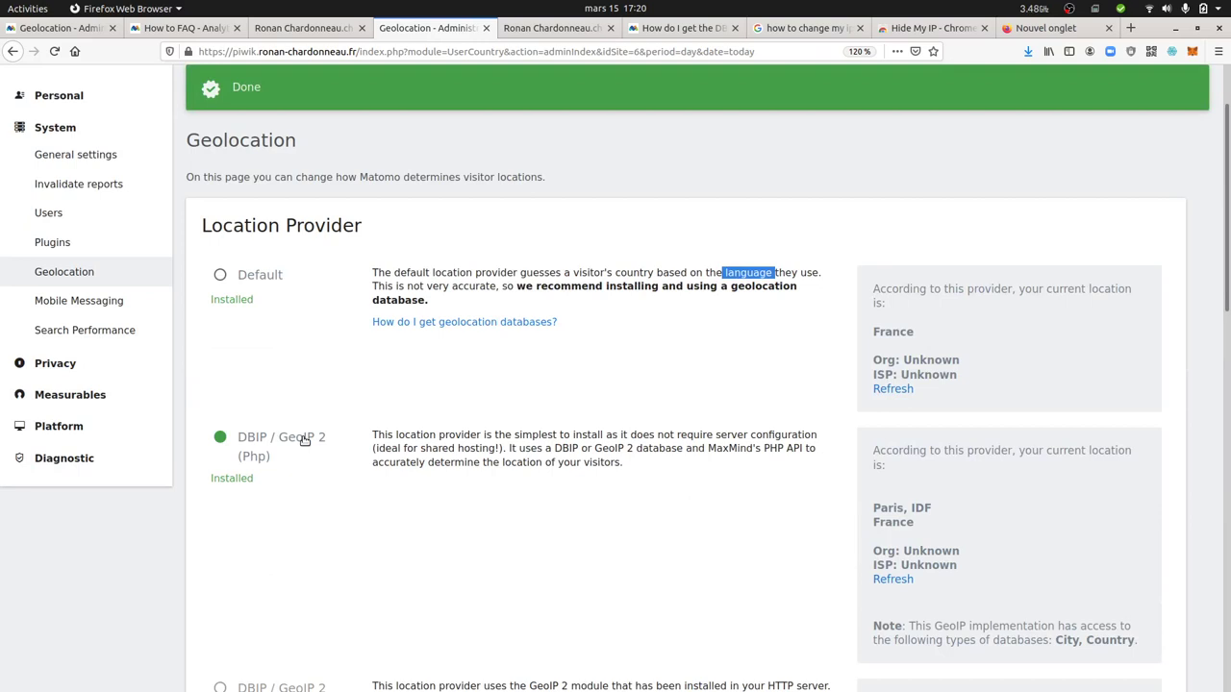
Recheck the most recent visit's IP address in the visits log.
left_click(308, 34)
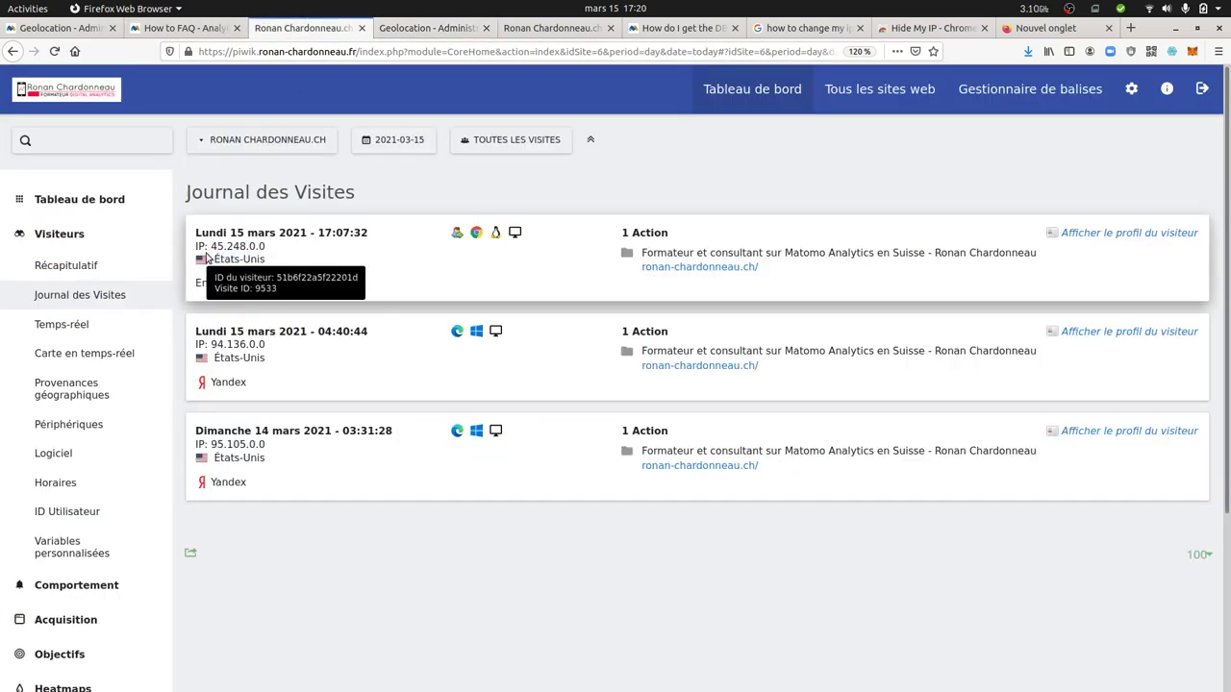
left_click_drag(209, 246, 274, 250)
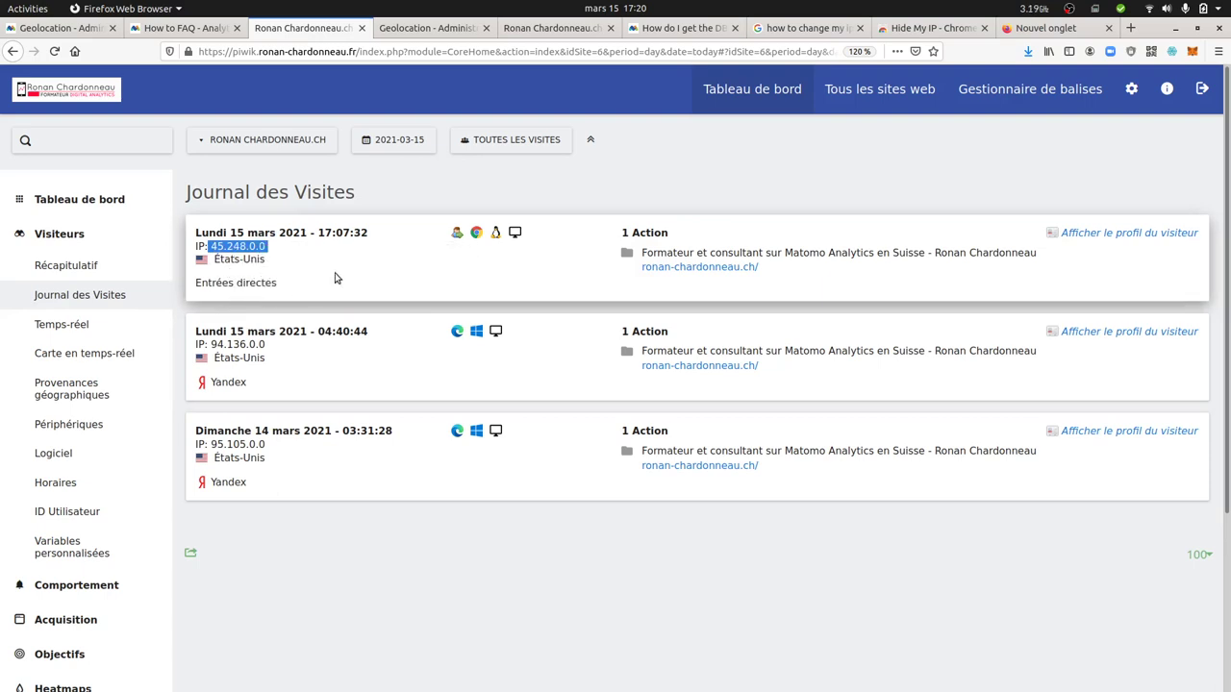
Try to set up a data subject search by Visitor IP in the privacy GDPR Tools.
left_click(1131, 88)
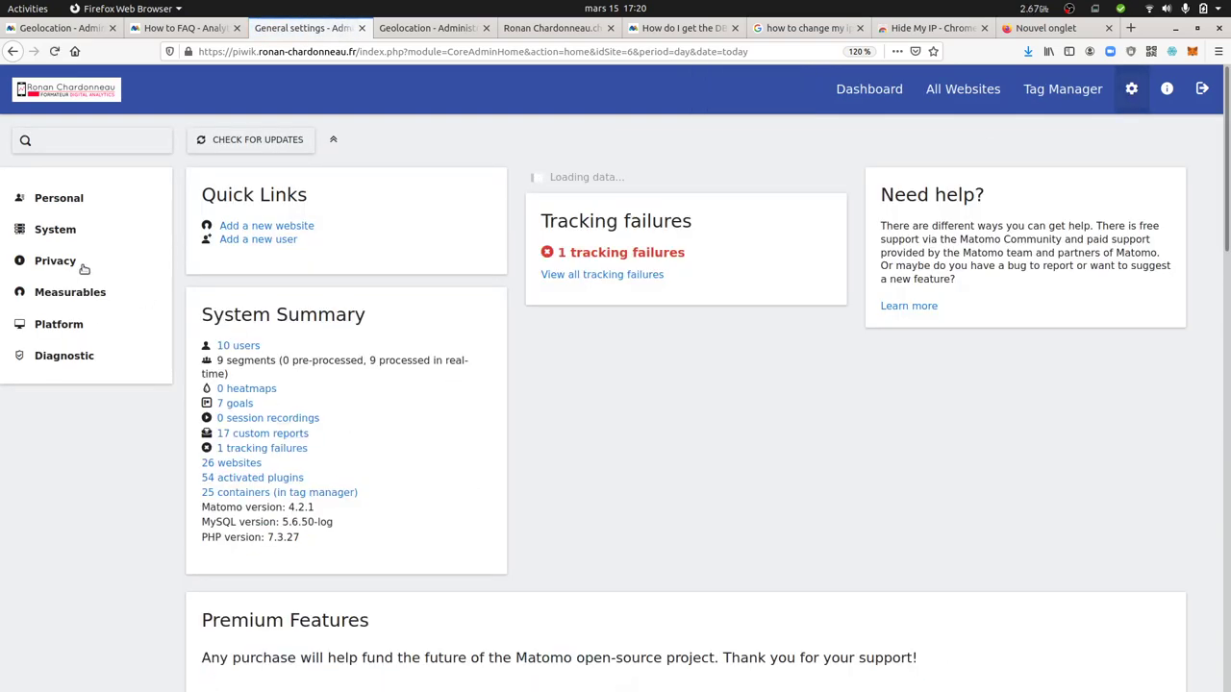
left_click(84, 269)
left_click(103, 405)
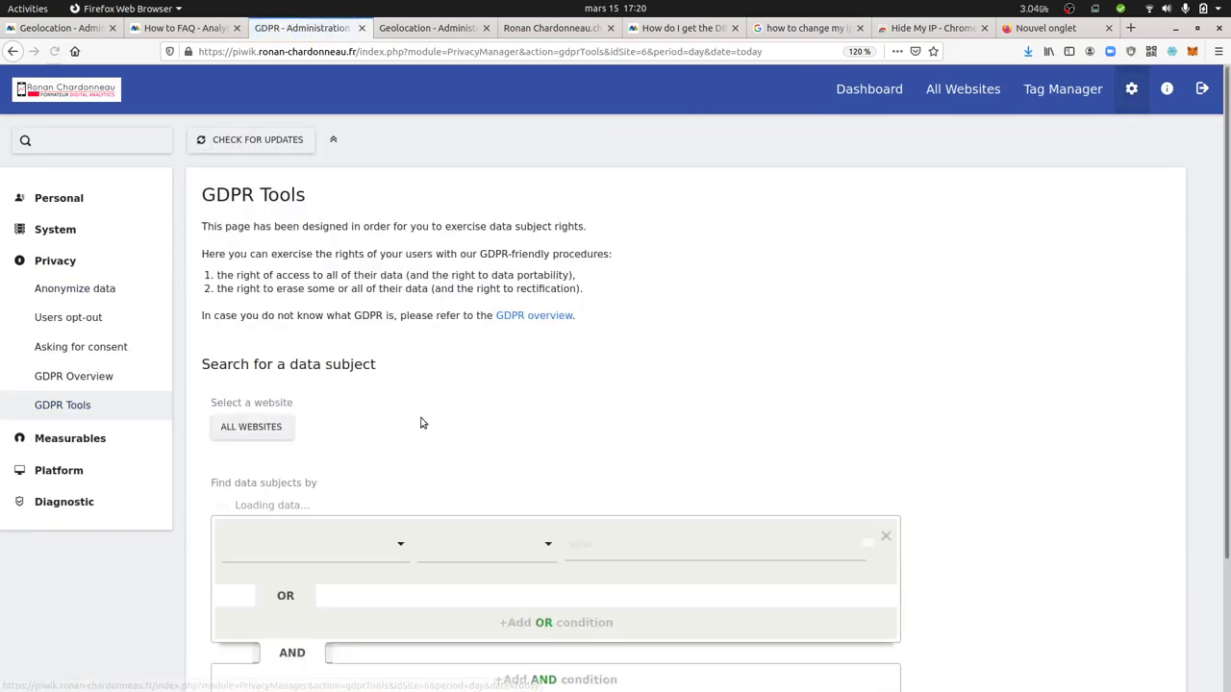
scroll(388, 482, "down", 1)
scroll(388, 483, "down", 2)
left_click(391, 389)
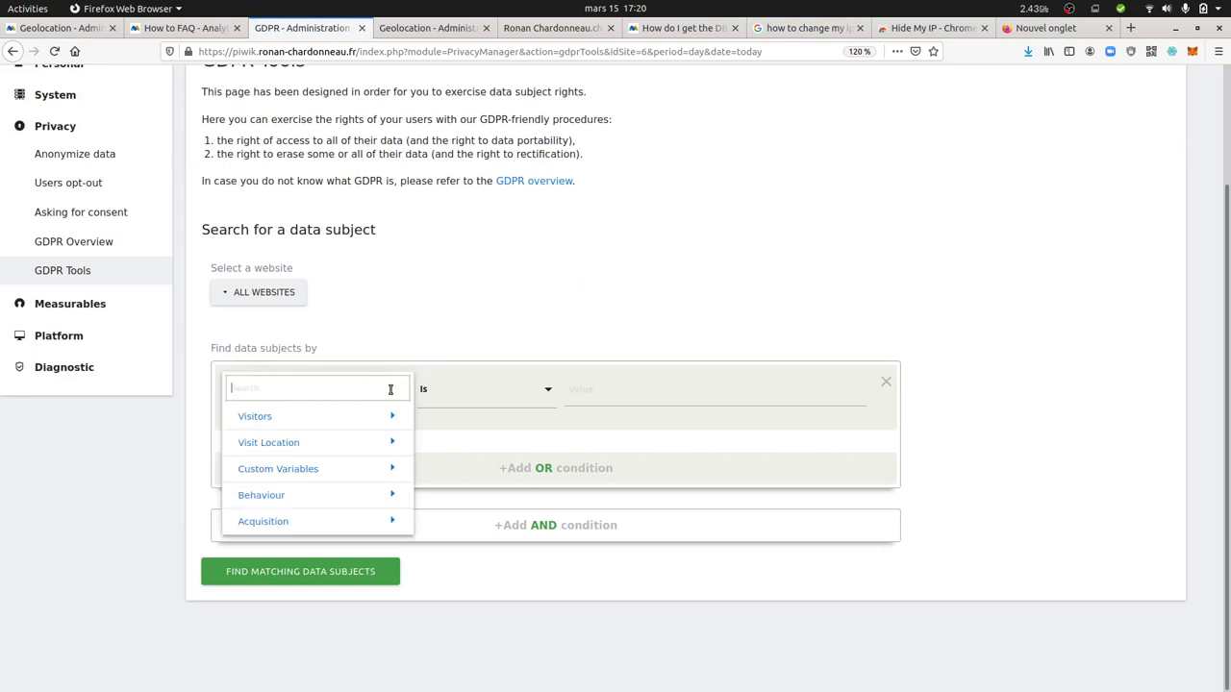
type("ip")
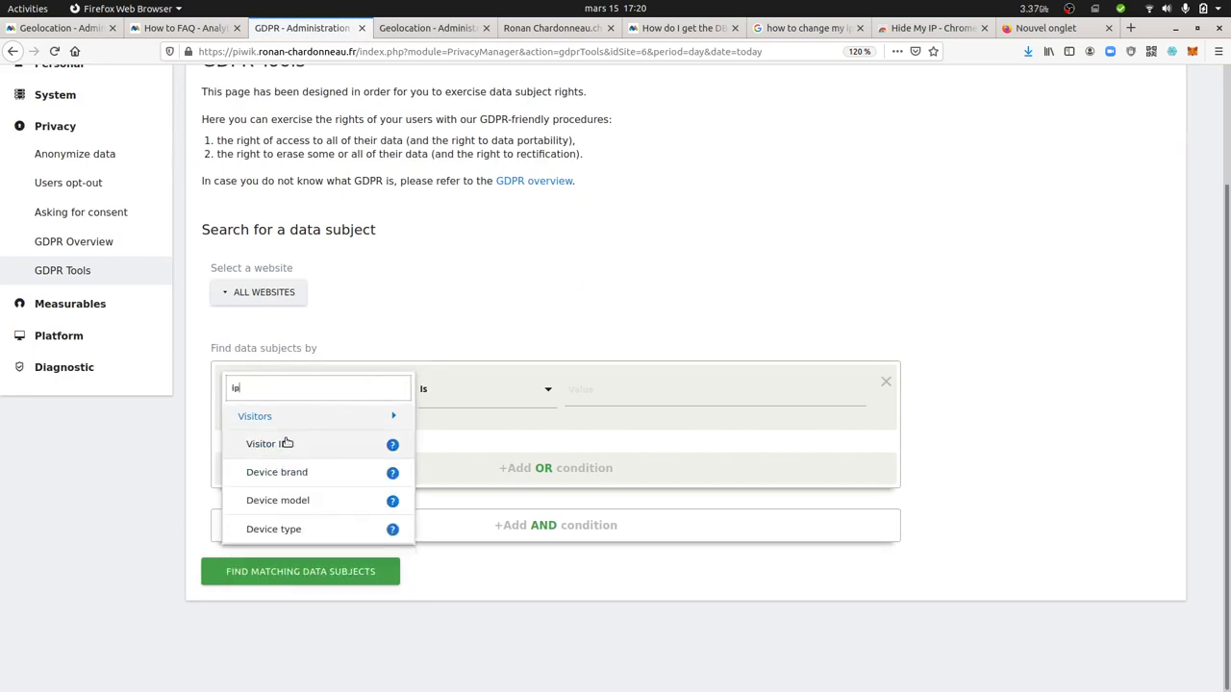
left_click(283, 439)
left_click(617, 391)
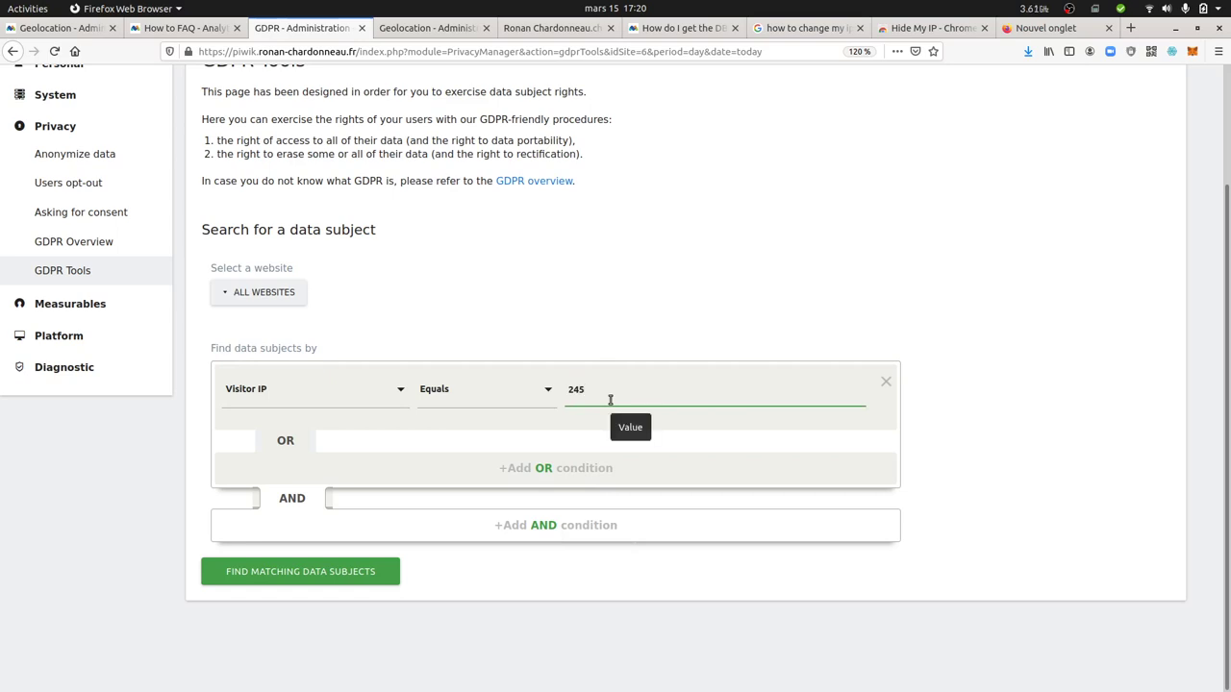
key("BackSpace")
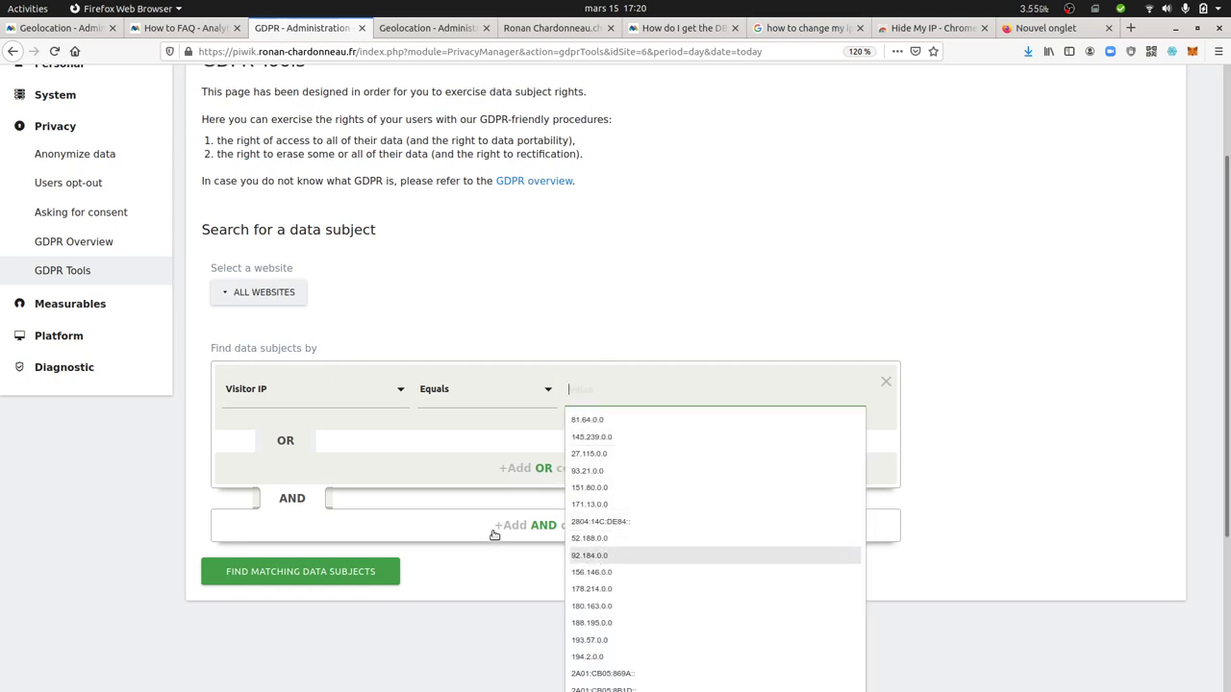
Look through the suggested visitor IP values and return to the visits log to reread the visit's address.
scroll(645, 489, "down", 3)
scroll(648, 491, "up", 5)
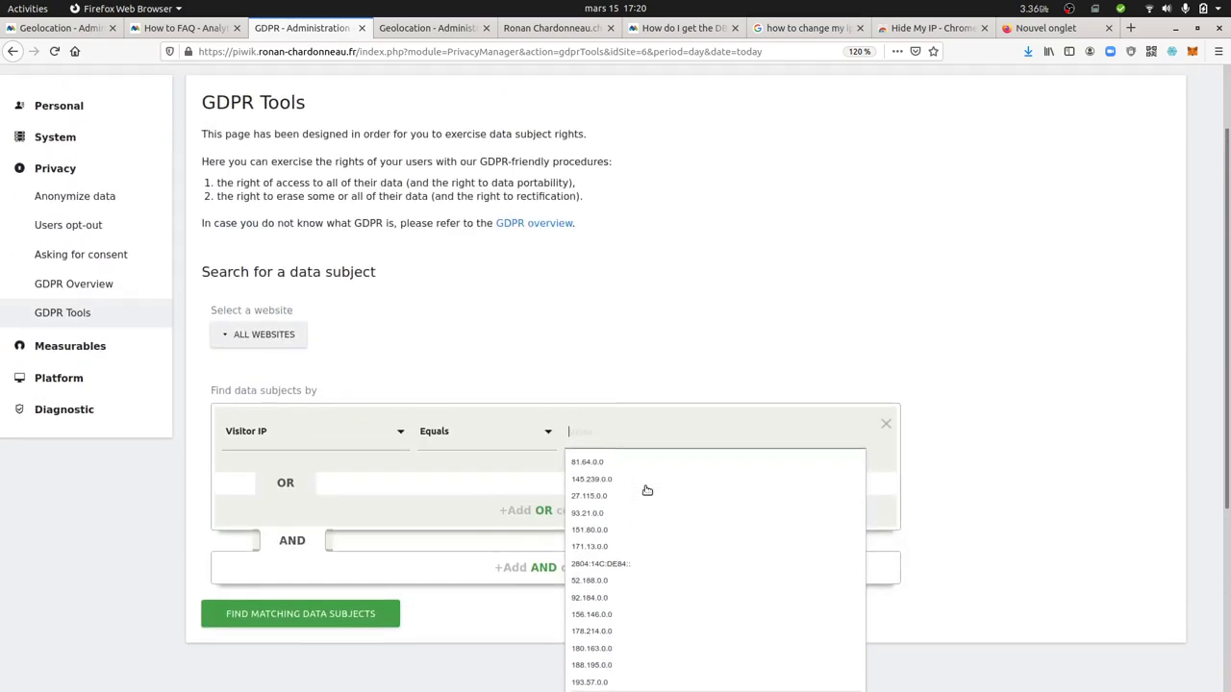
scroll(648, 491, "down", 6)
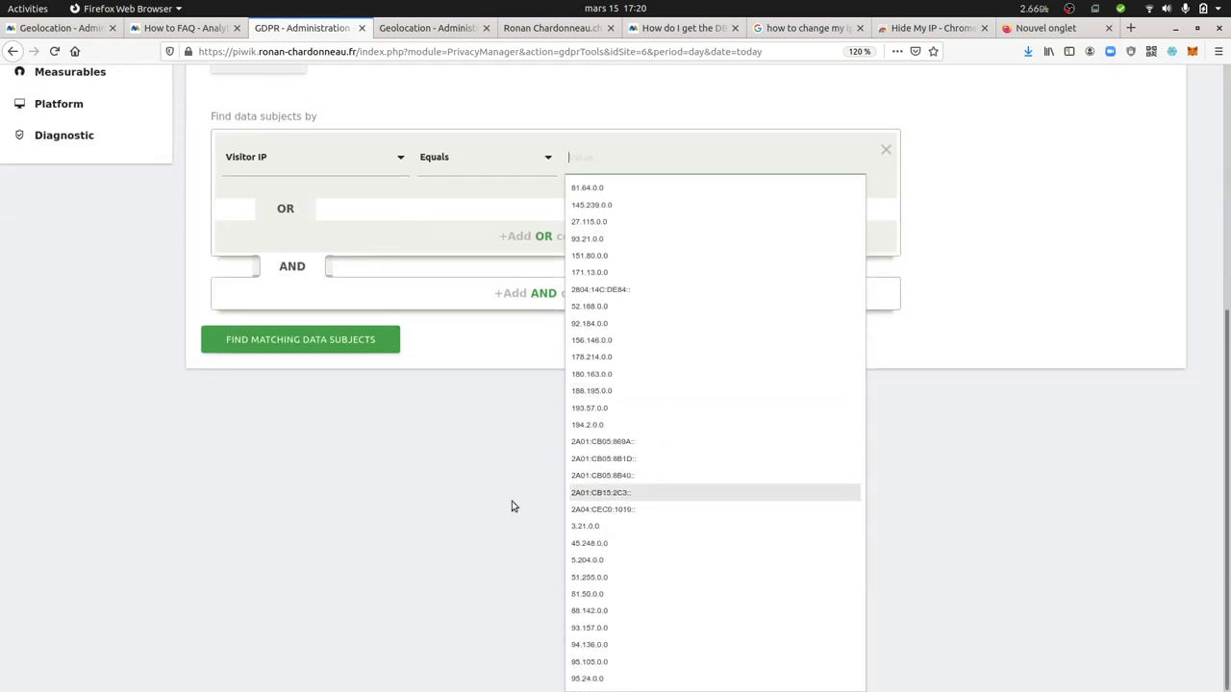
scroll(512, 510, "up", 1)
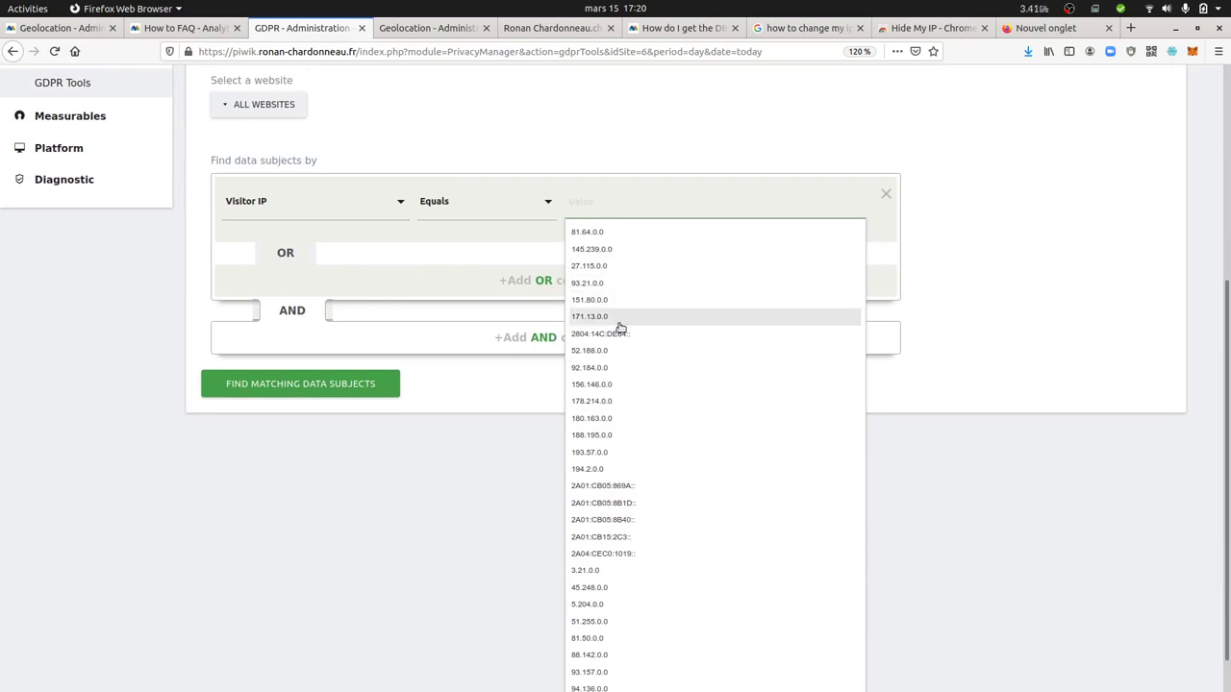
scroll(619, 394, "down", 1)
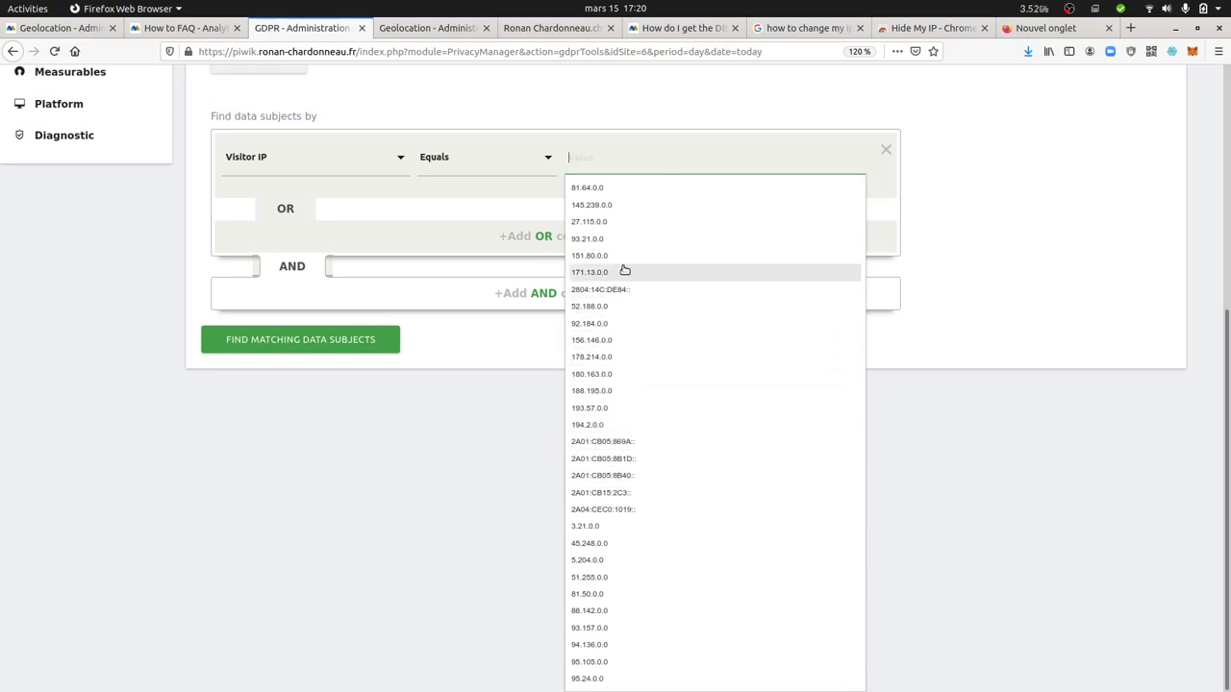
scroll(625, 269, "up", 5)
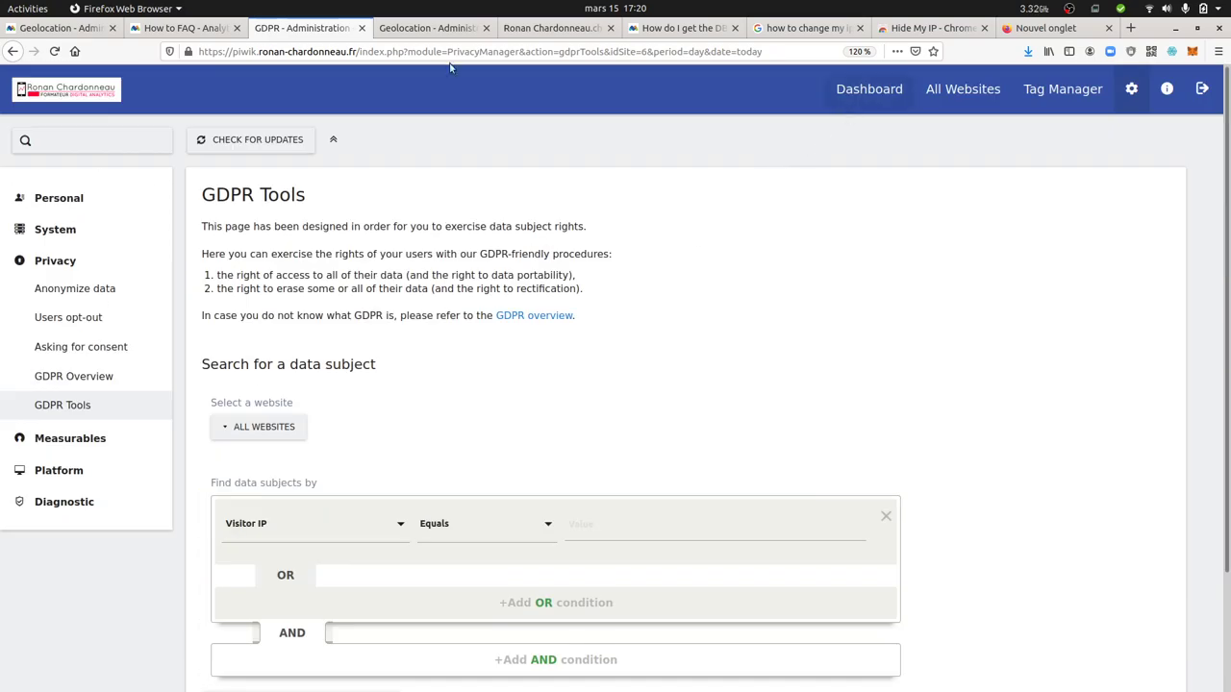
left_click(13, 51)
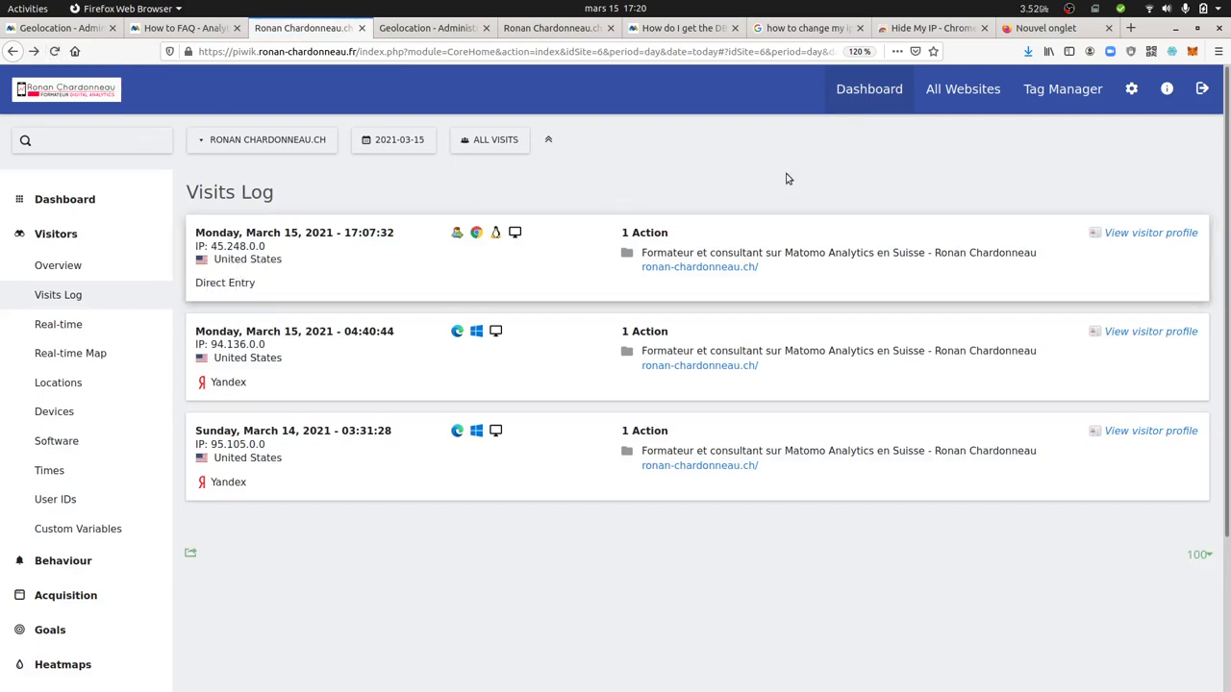
Reopen the GDPR Tools from the privacy administration settings.
left_click(1131, 88)
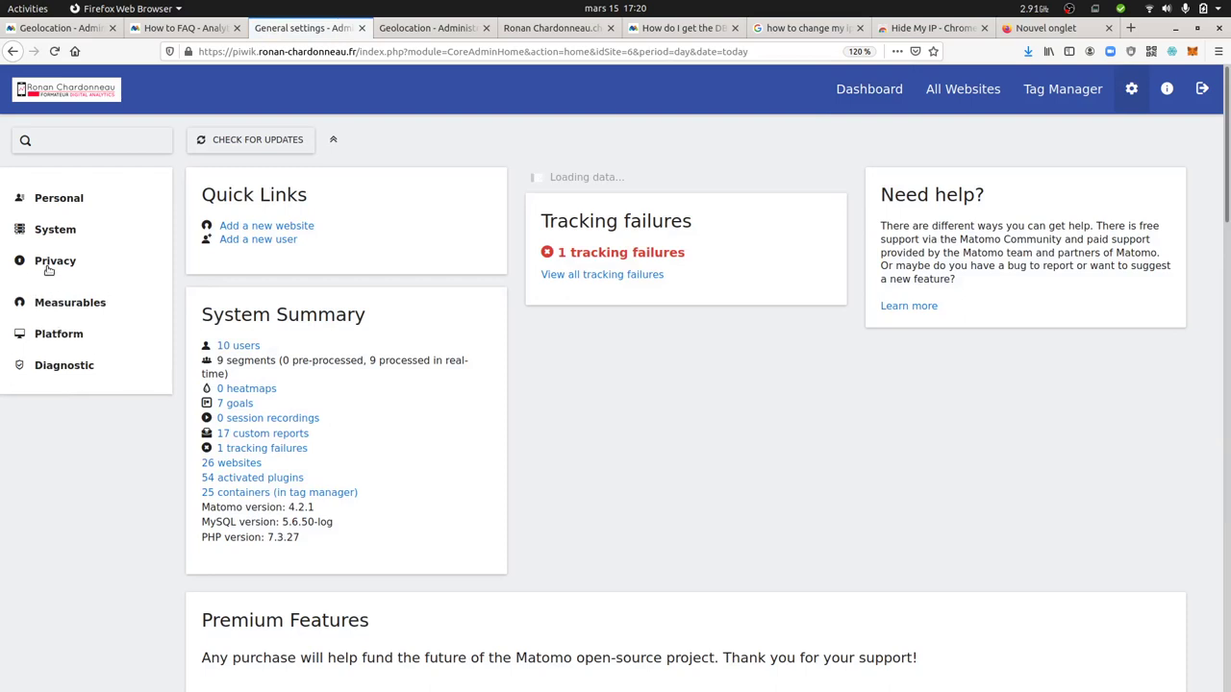
left_click(48, 262)
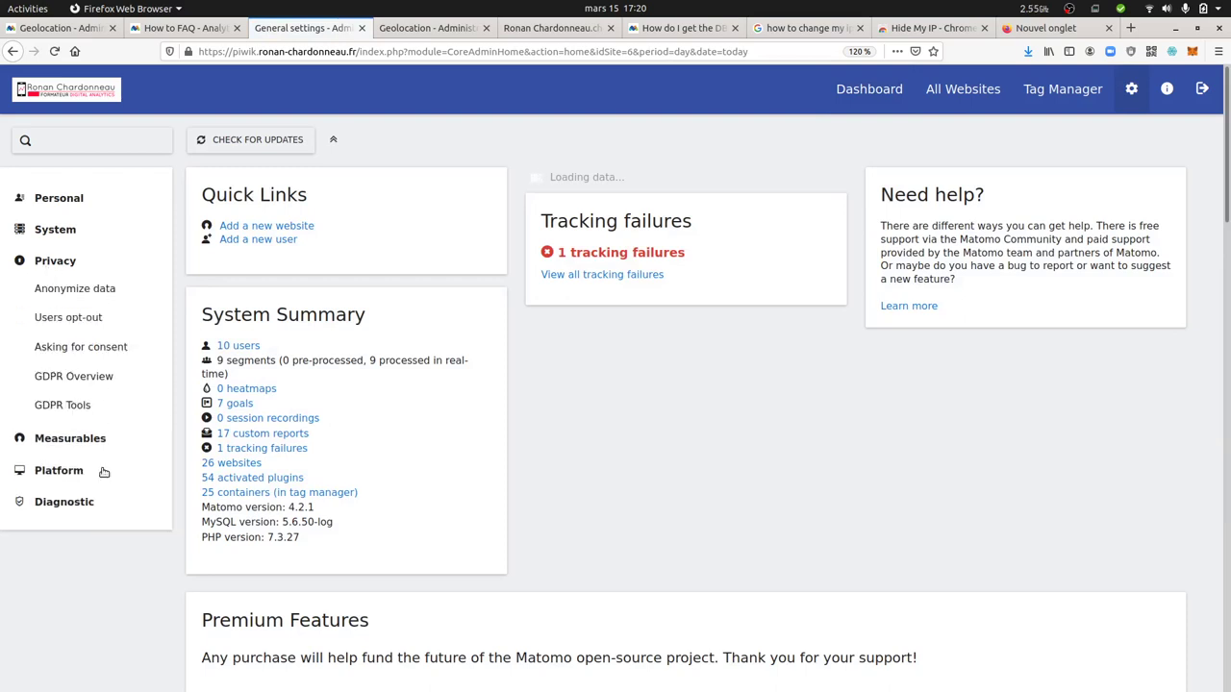
left_click(103, 409)
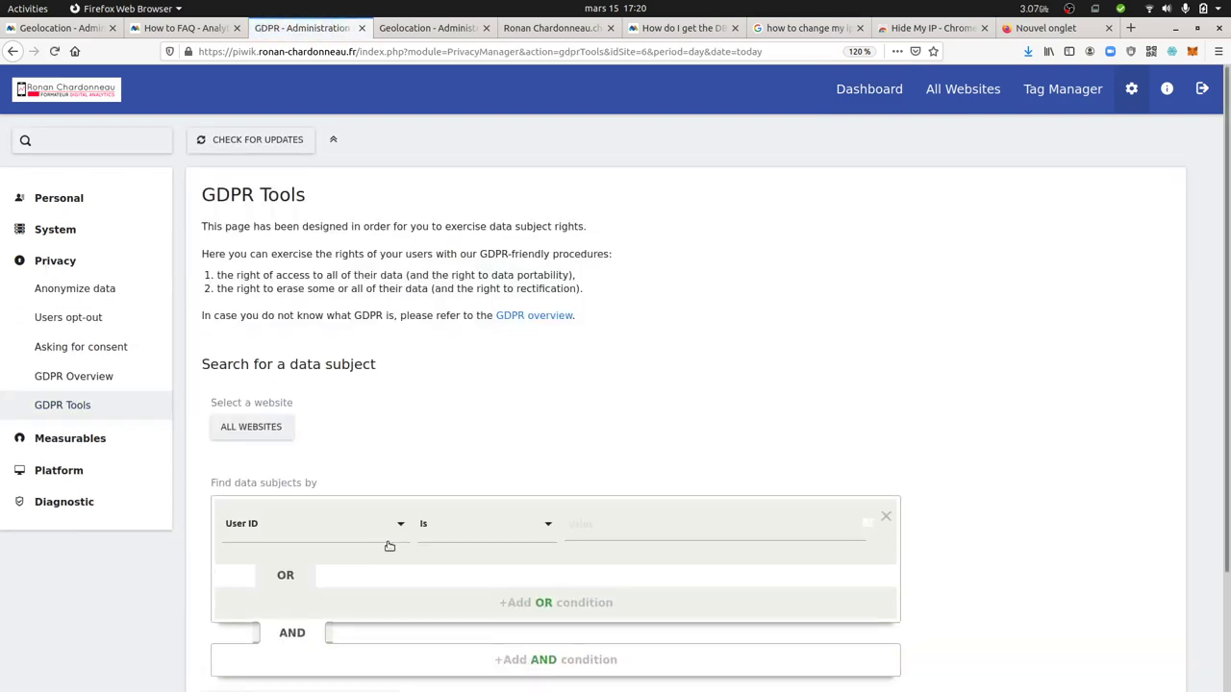
Find the data subjects on all websites whose Visitor IP equals 45.248.0.0 and view the matching visits.
scroll(390, 548, "down", 2)
left_click(386, 390)
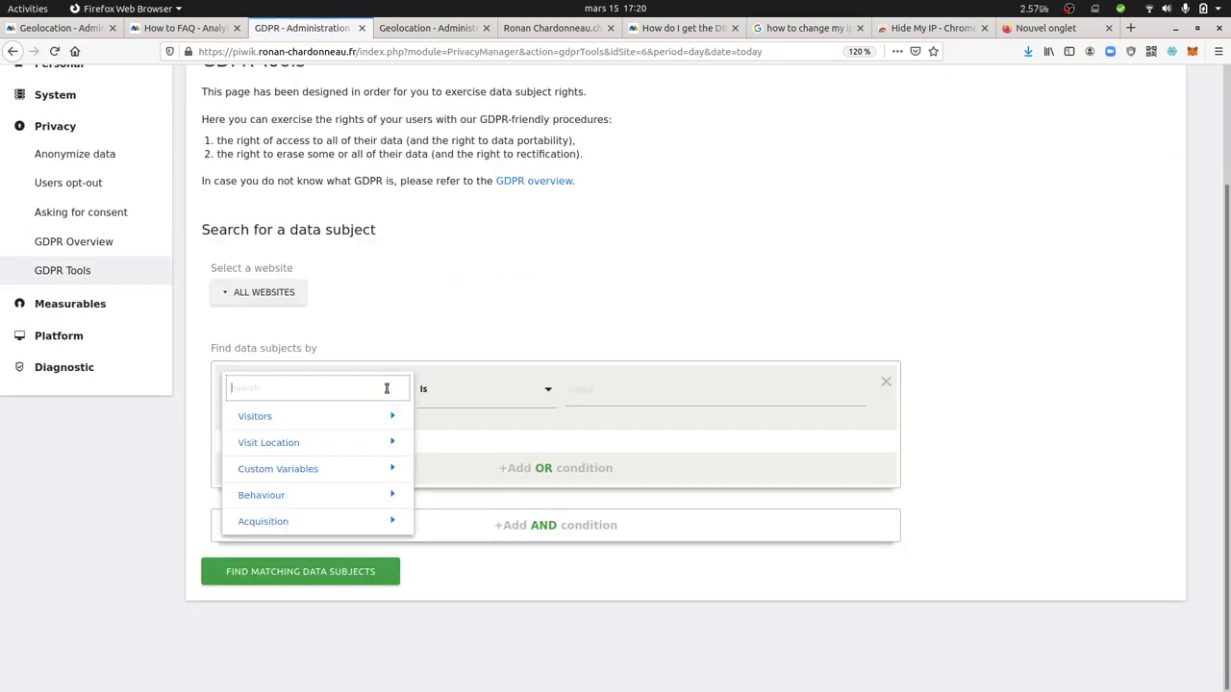
left_click(336, 418)
left_click(317, 445)
left_click(622, 385)
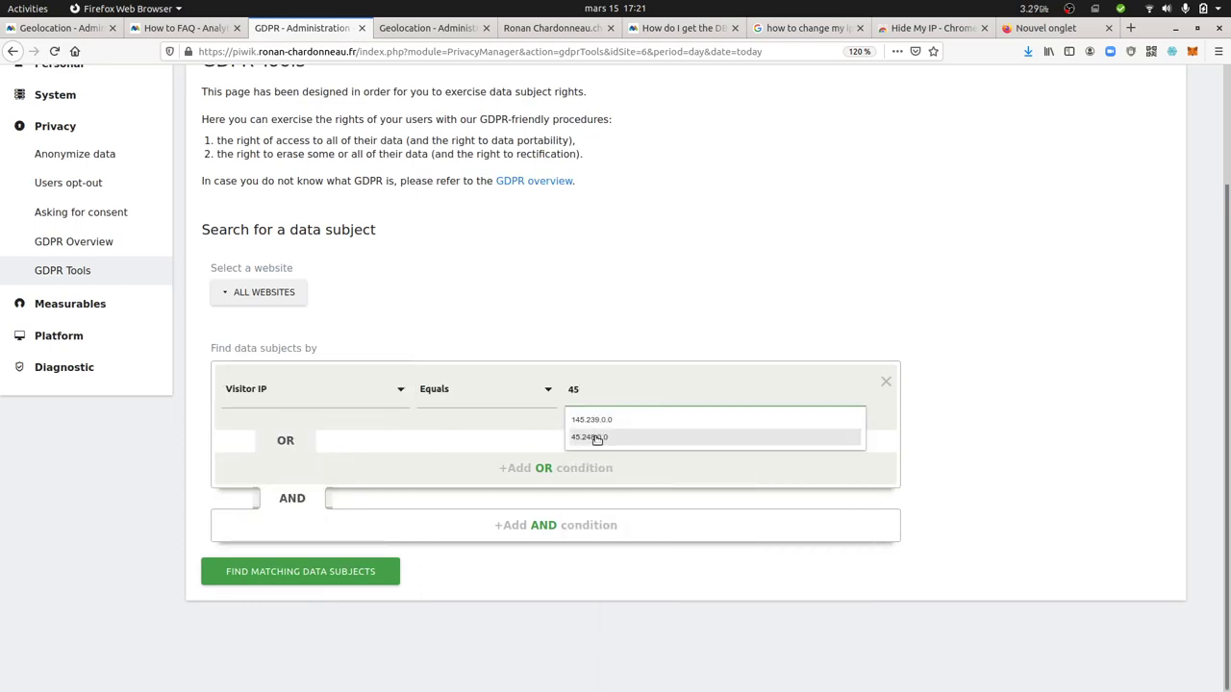
left_click(590, 436)
left_click(339, 572)
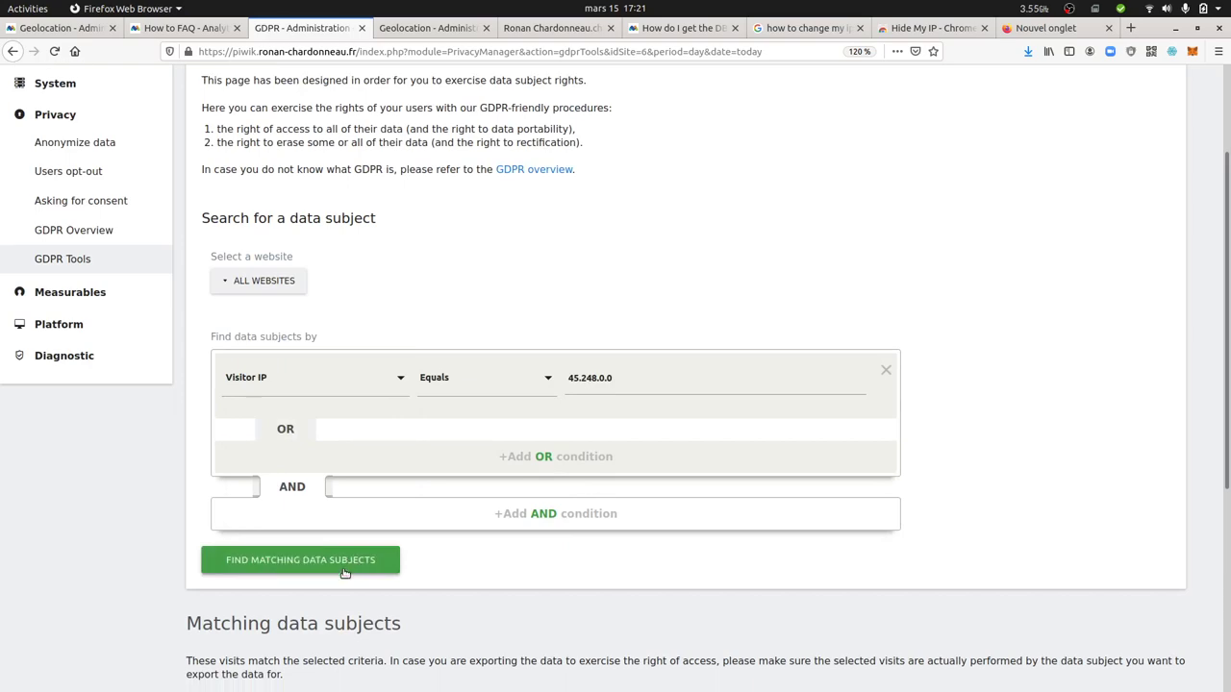
scroll(347, 577, "down", 5)
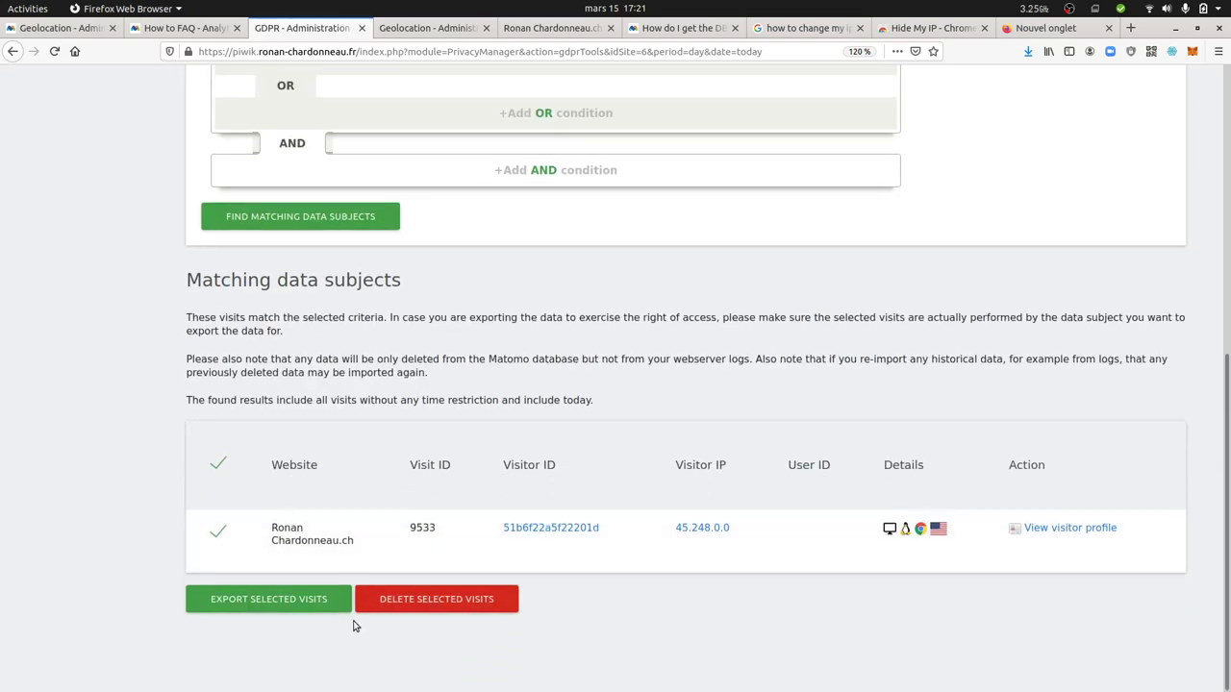
Delete the selected visit that matches Visitor IP 45.248.0.0 and confirm its deletion.
left_click(400, 603)
left_click(850, 258)
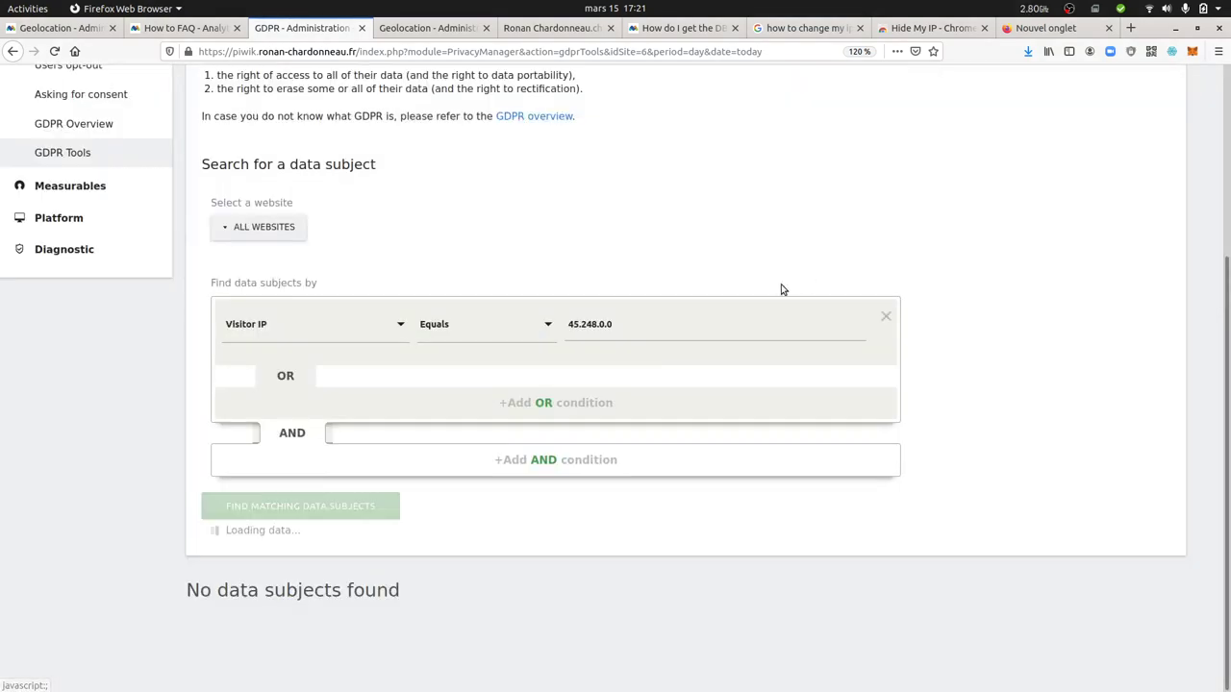
Switch to Chromium and reload the tracked website's home page to generate a fresh test visit.
mouse_move(29, 433)
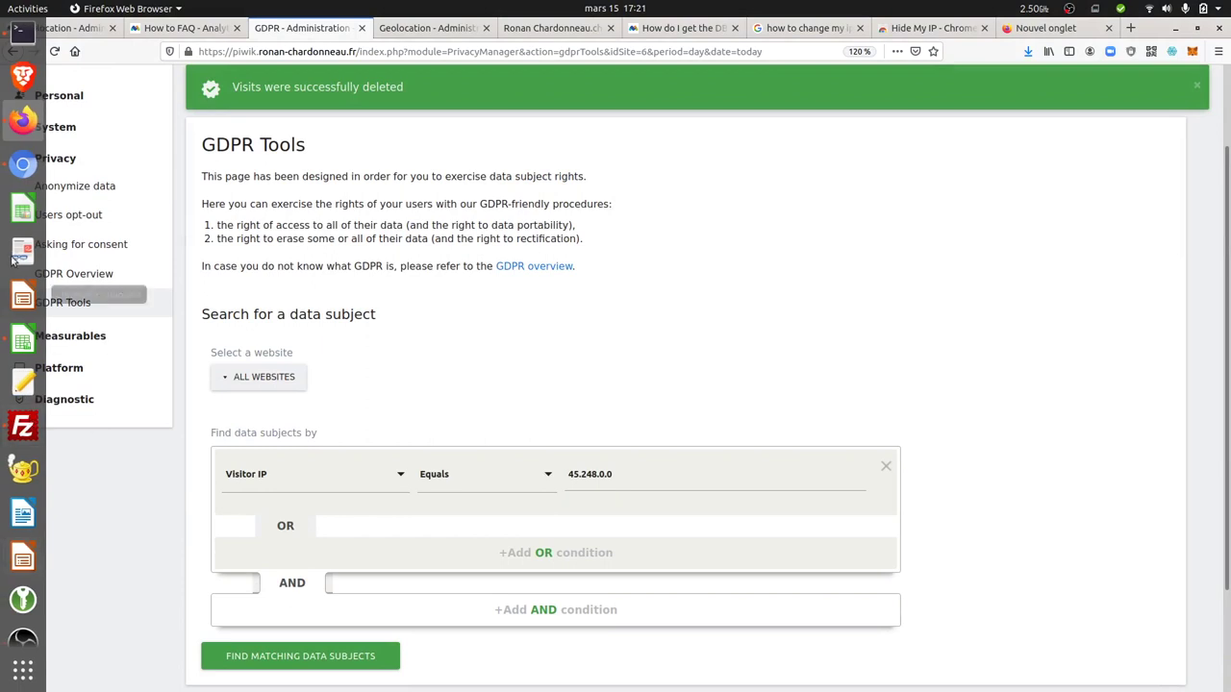
left_click(23, 163)
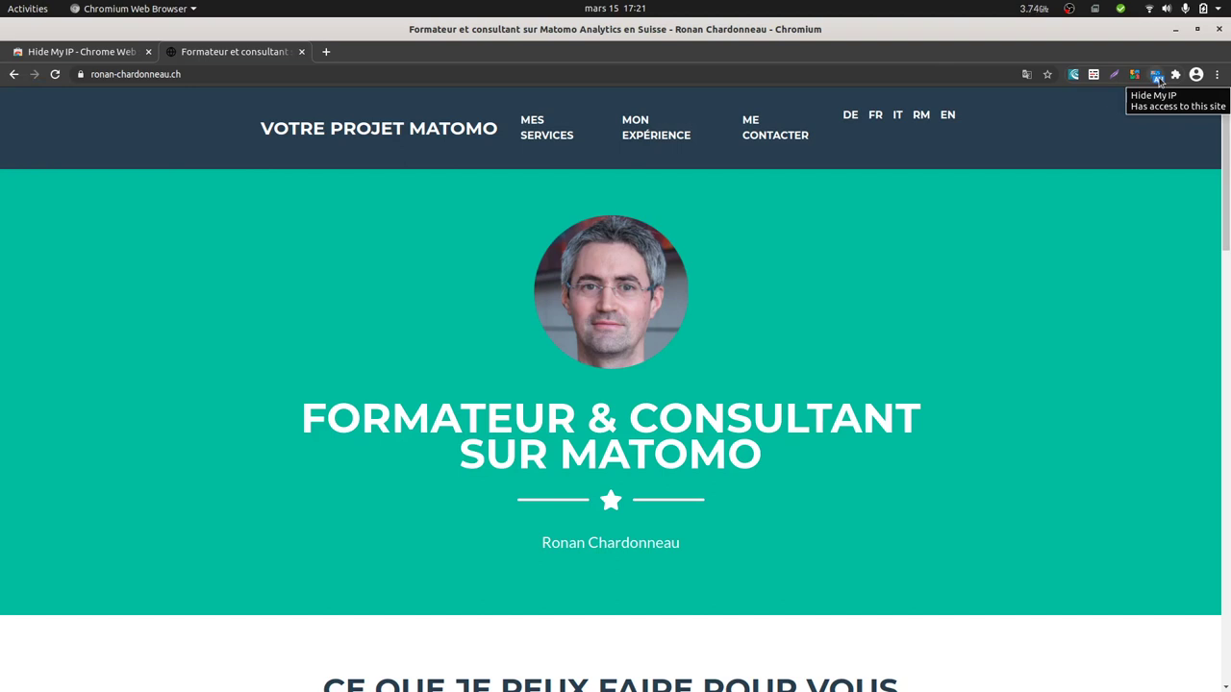
left_click(384, 76)
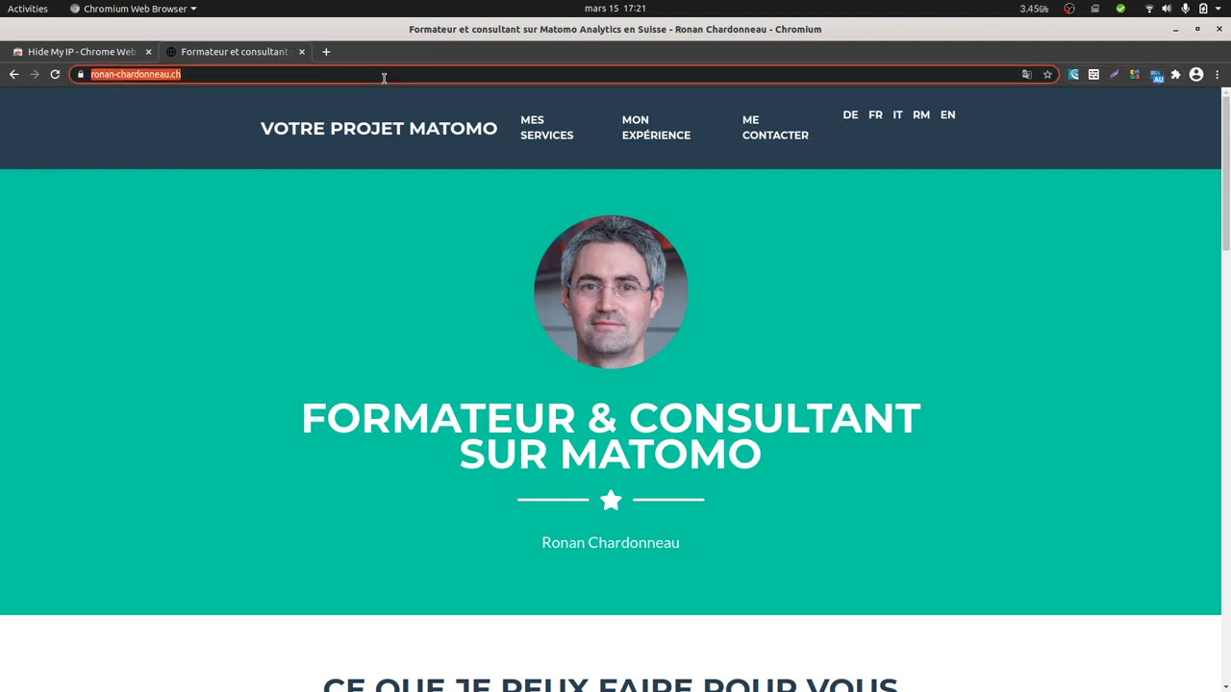
key("Return")
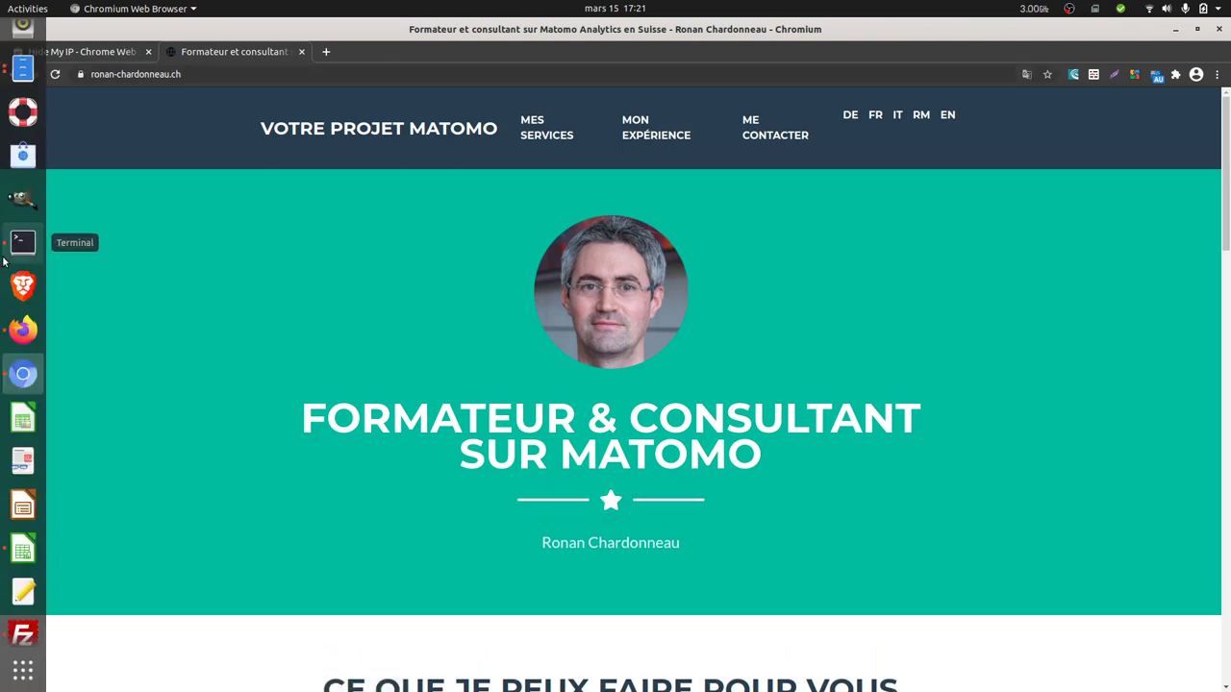
Switch back to Matomo in Firefox, open the website's Visits Log and check the location recorded for the newest visit.
left_click(18, 329)
scroll(347, 261, "up", 2)
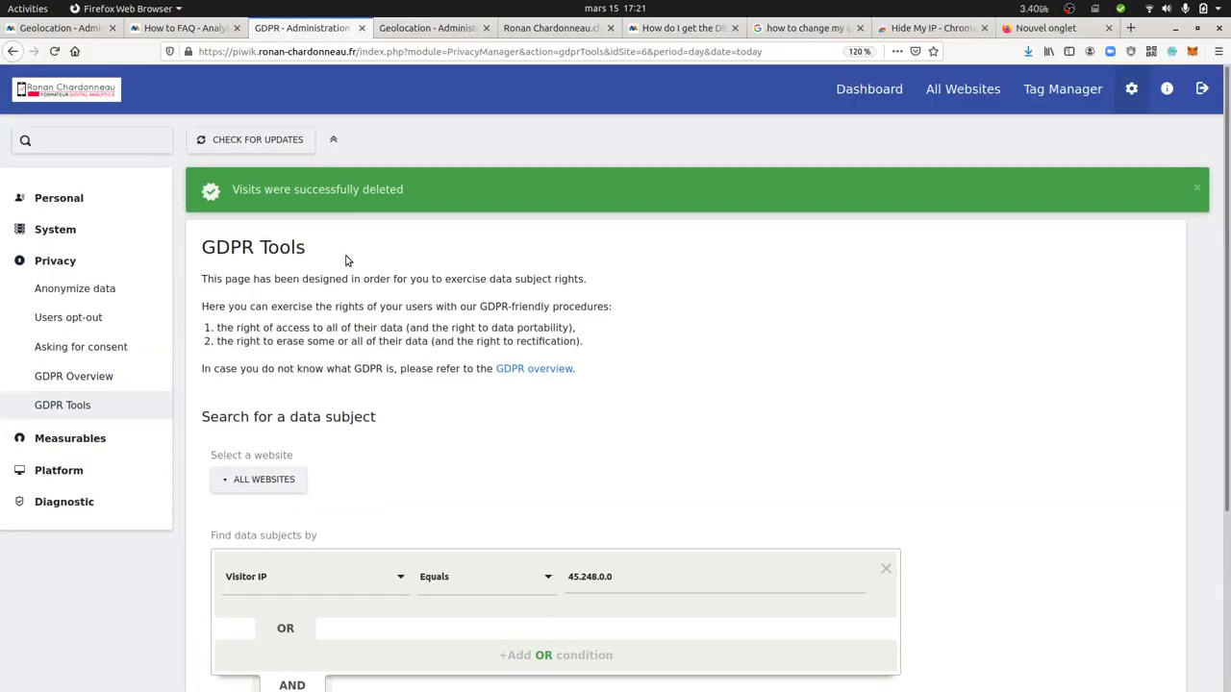
left_click(888, 92)
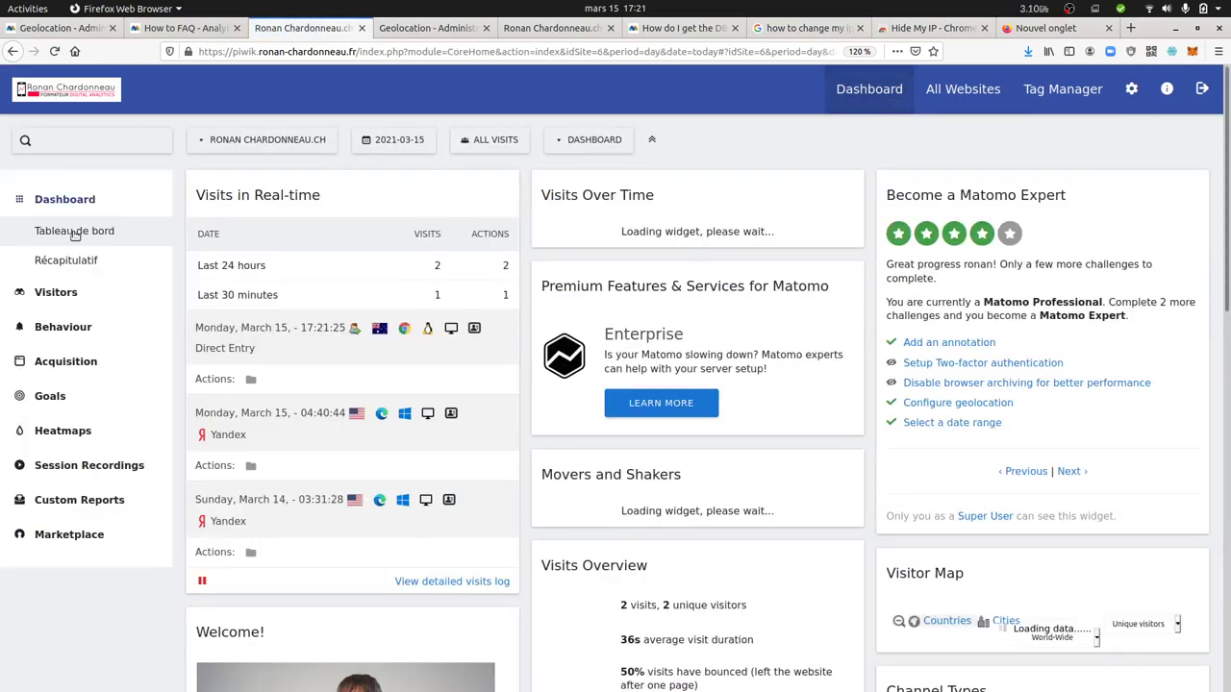
left_click(55, 292)
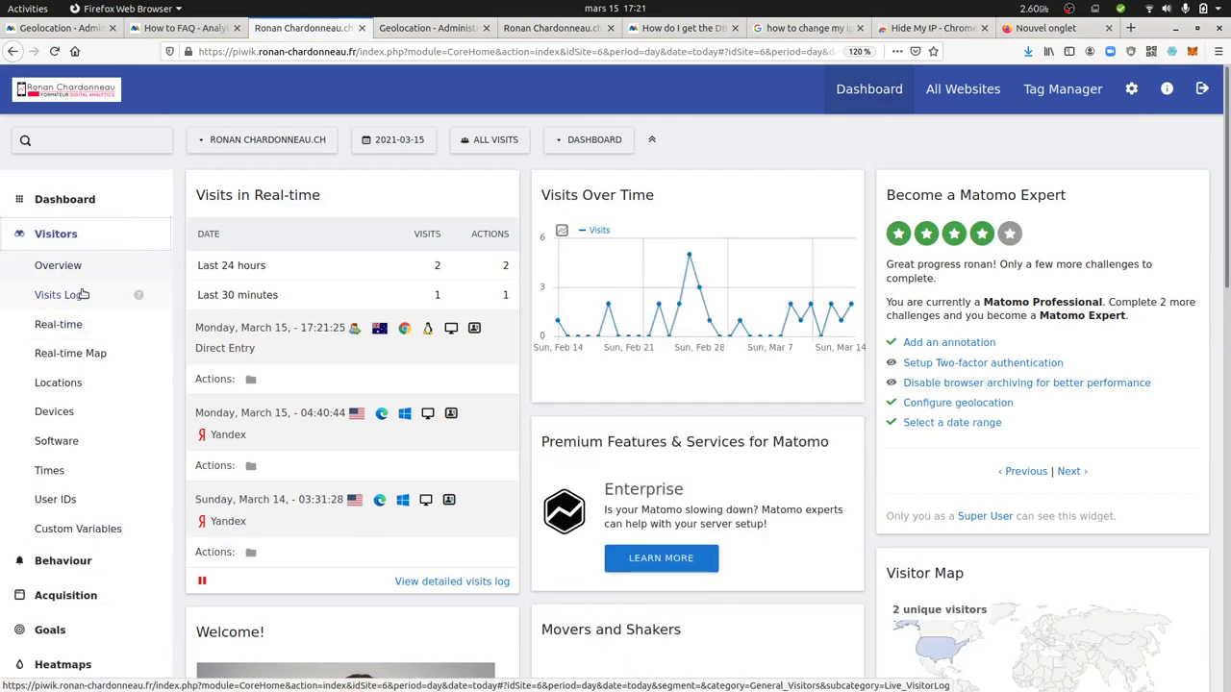
left_click(84, 295)
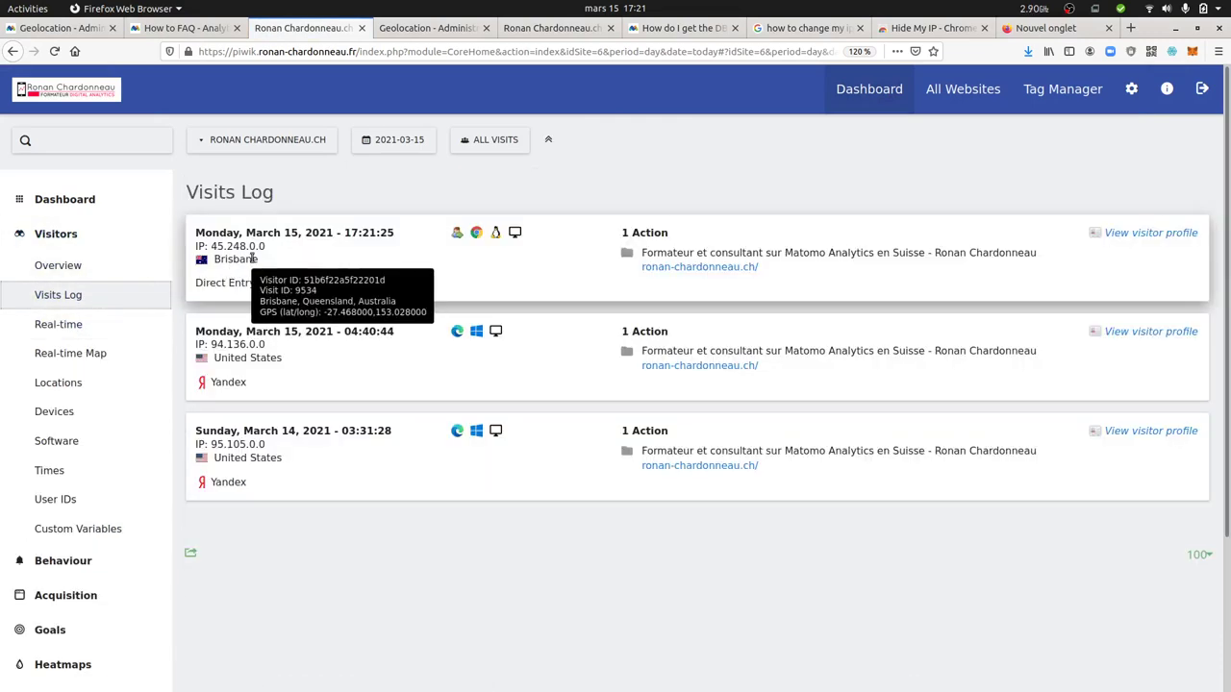
left_click_drag(256, 261, 221, 260)
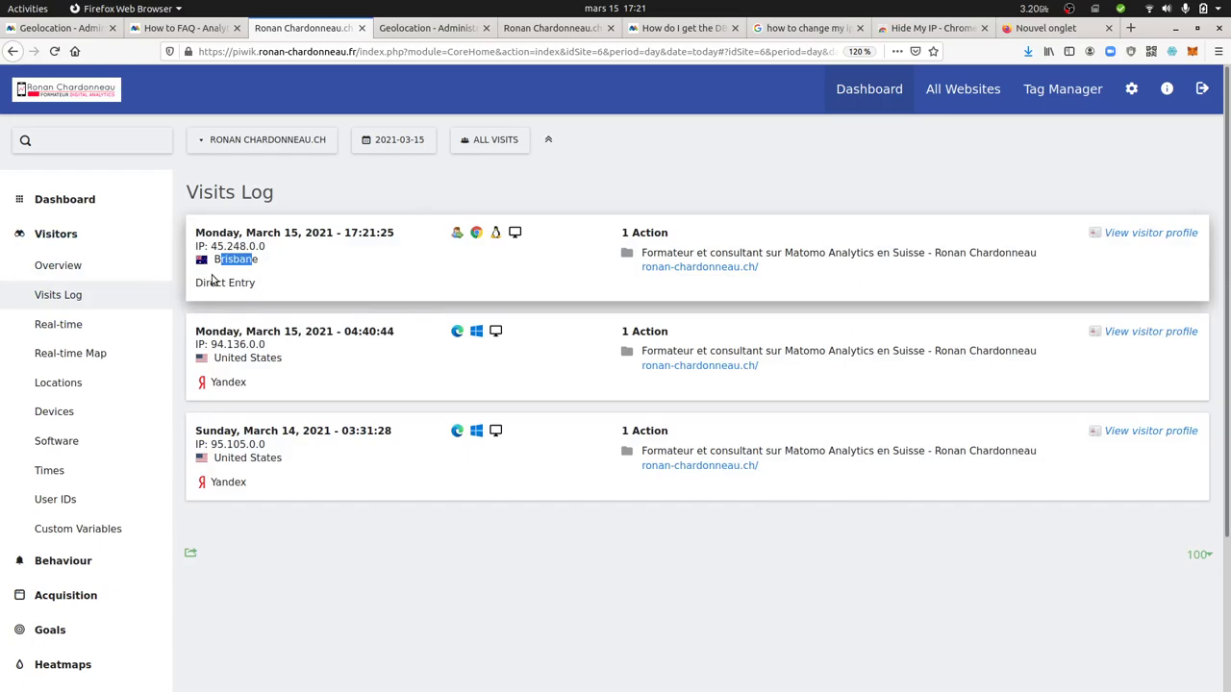